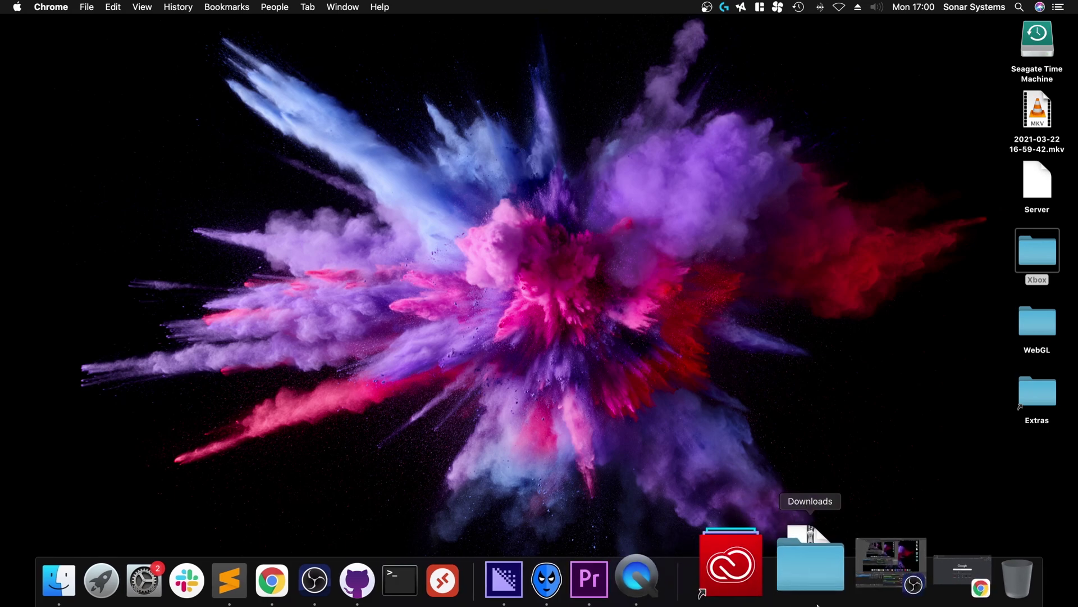
Switch to the Chrome browser and open the xemu.app website.
left_click(922, 567)
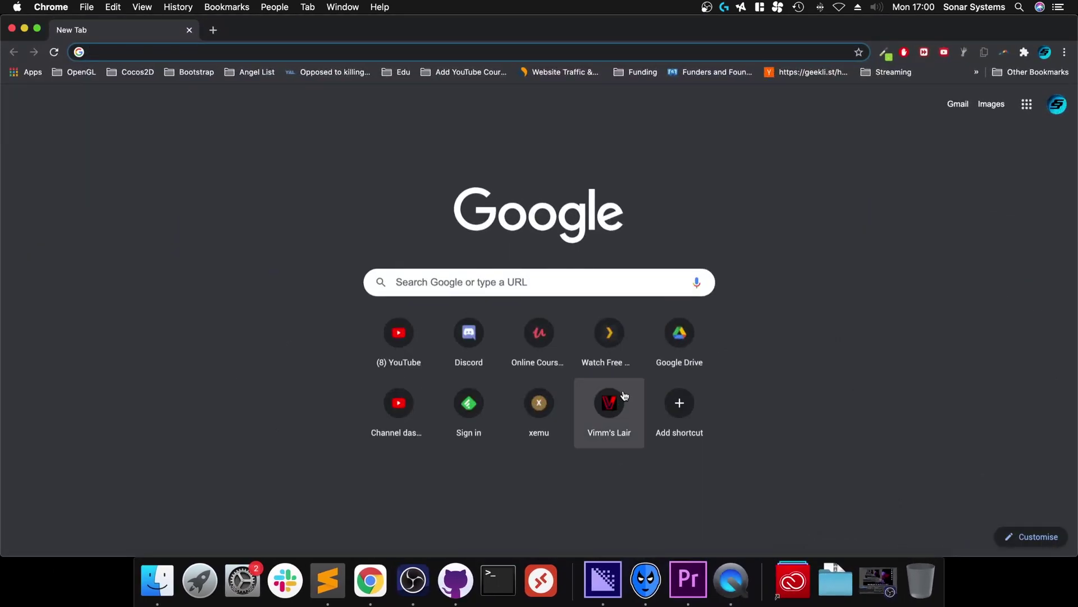
type("xemu")
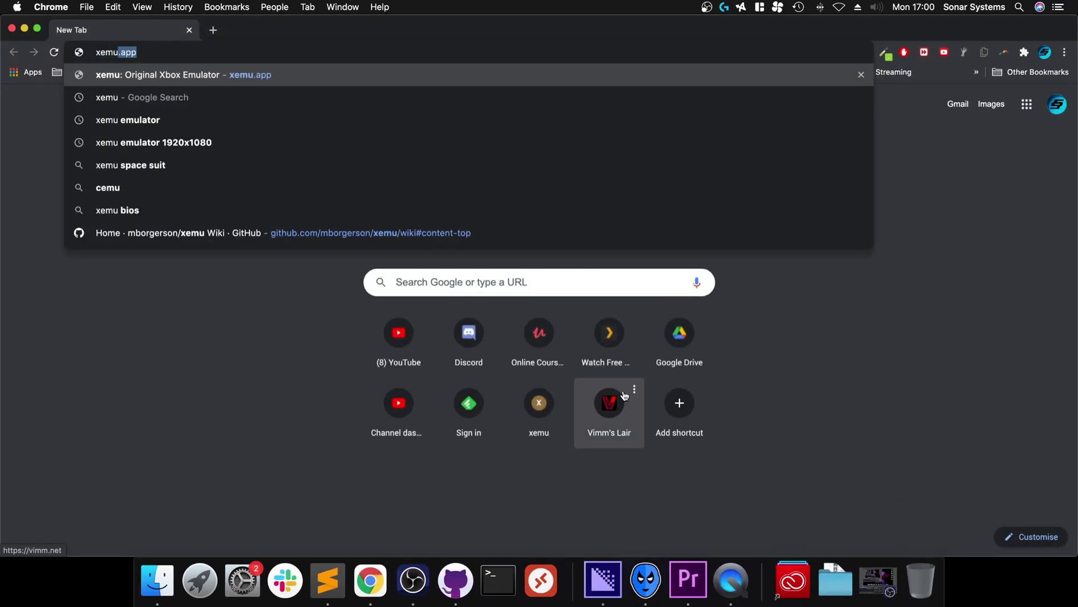
key("Return")
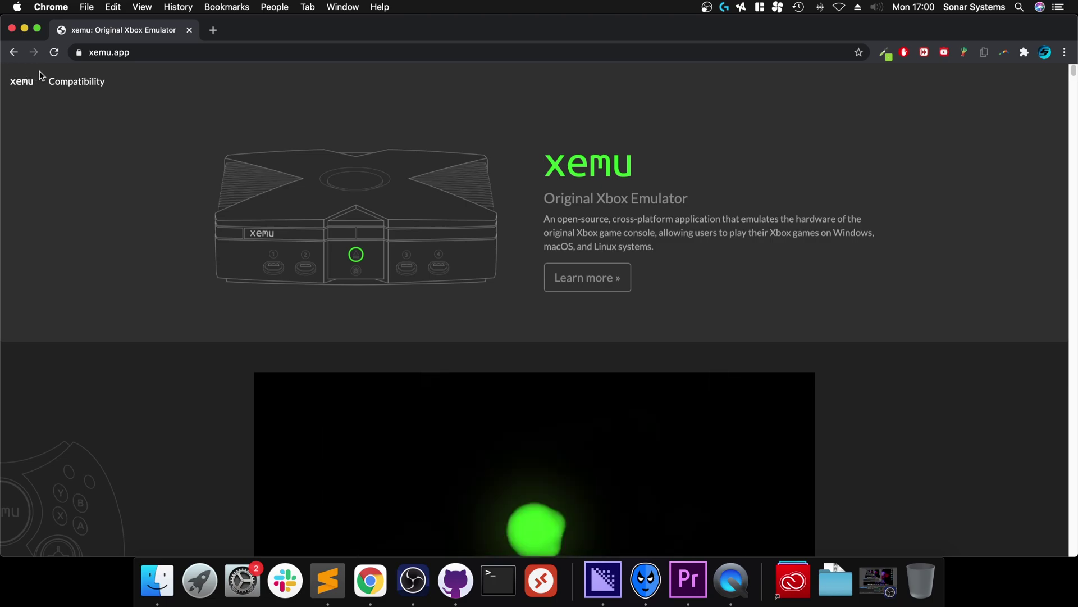
Open xemu's Compatibility list in a new tab and search it for "halo".
left_click(59, 83, "super")
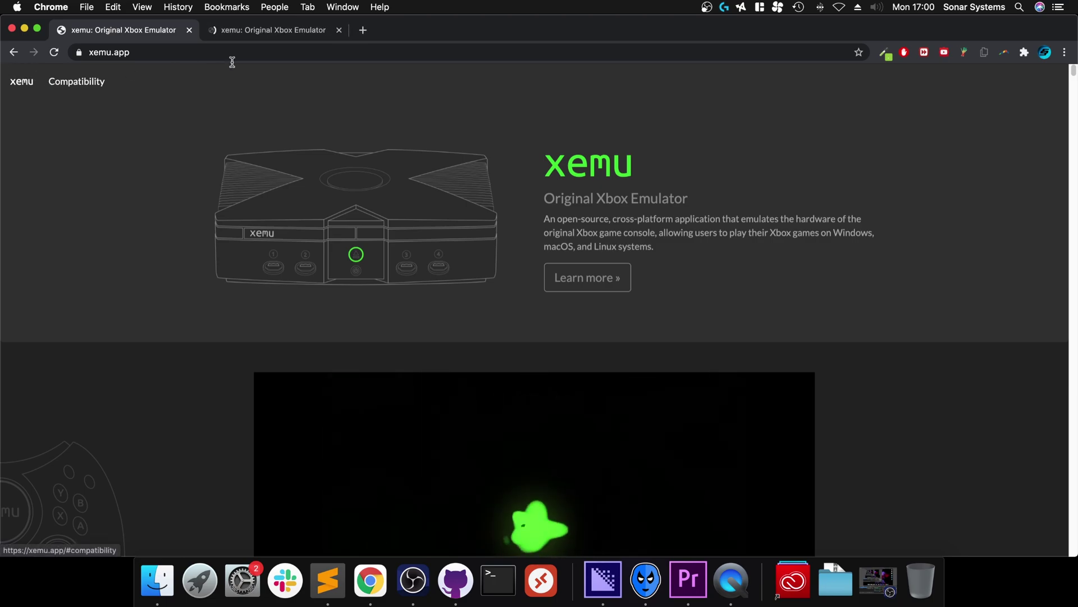
left_click(248, 35)
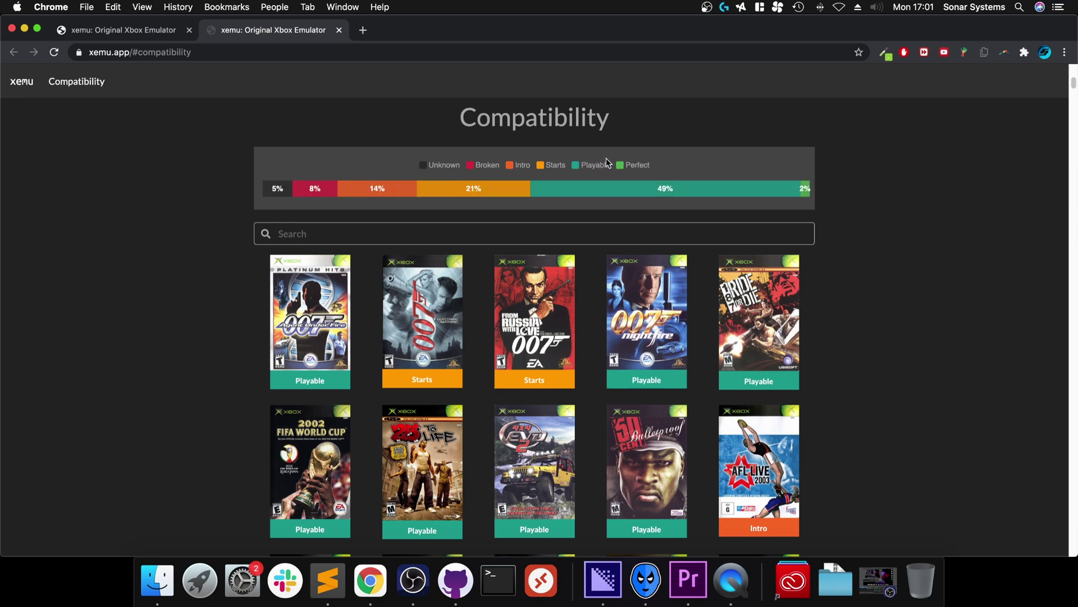
left_click(520, 226)
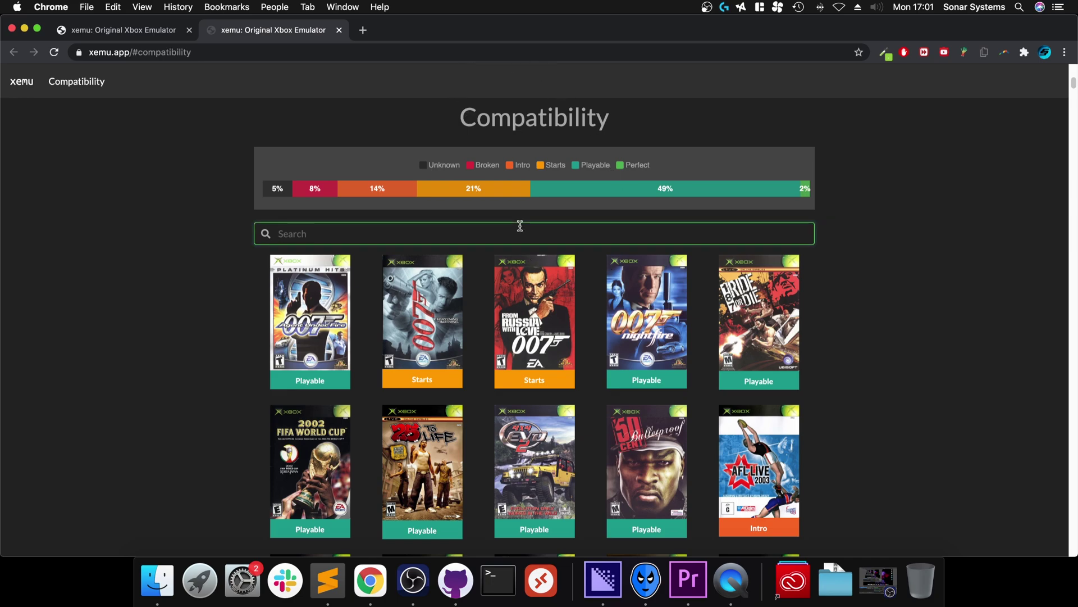
type("halo")
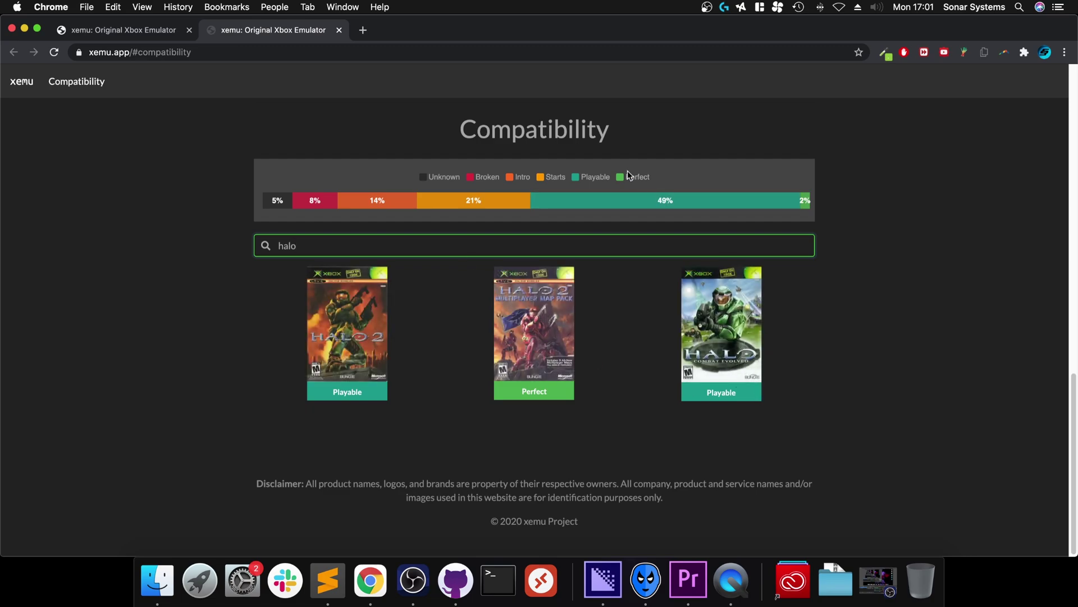
Open the Halo: Combat Evolved compatibility report and review its status and known issues.
left_click(695, 345)
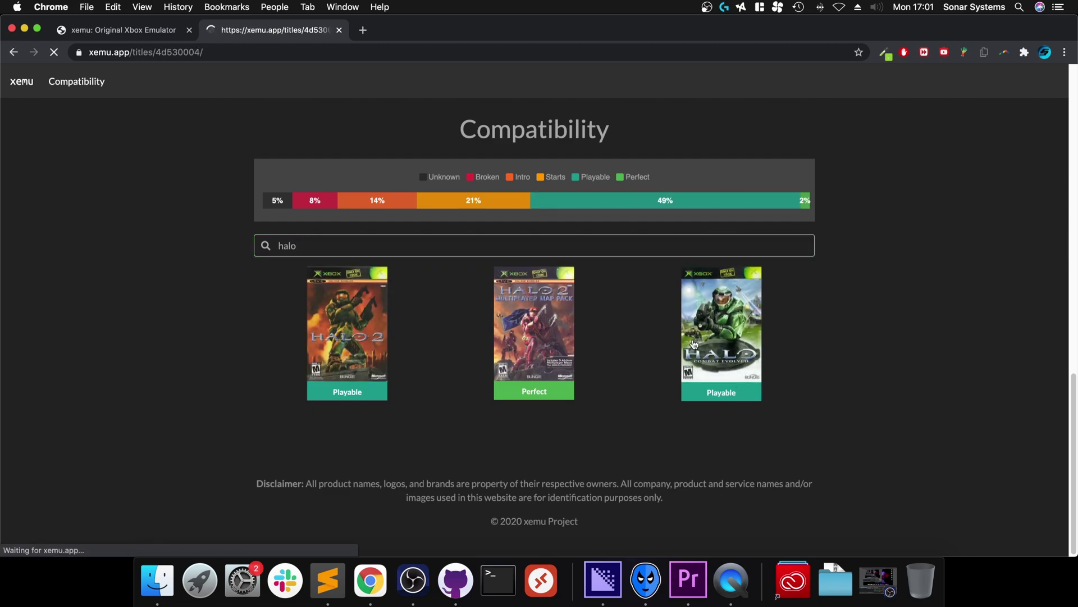
scroll(588, 422, "down", 3)
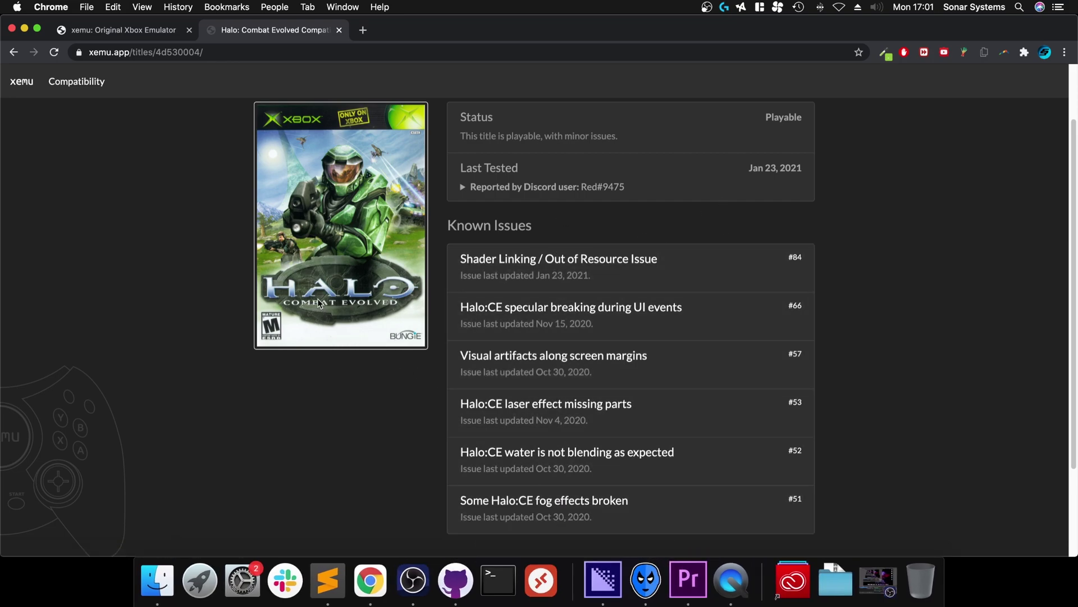
scroll(223, 299, "up", 3)
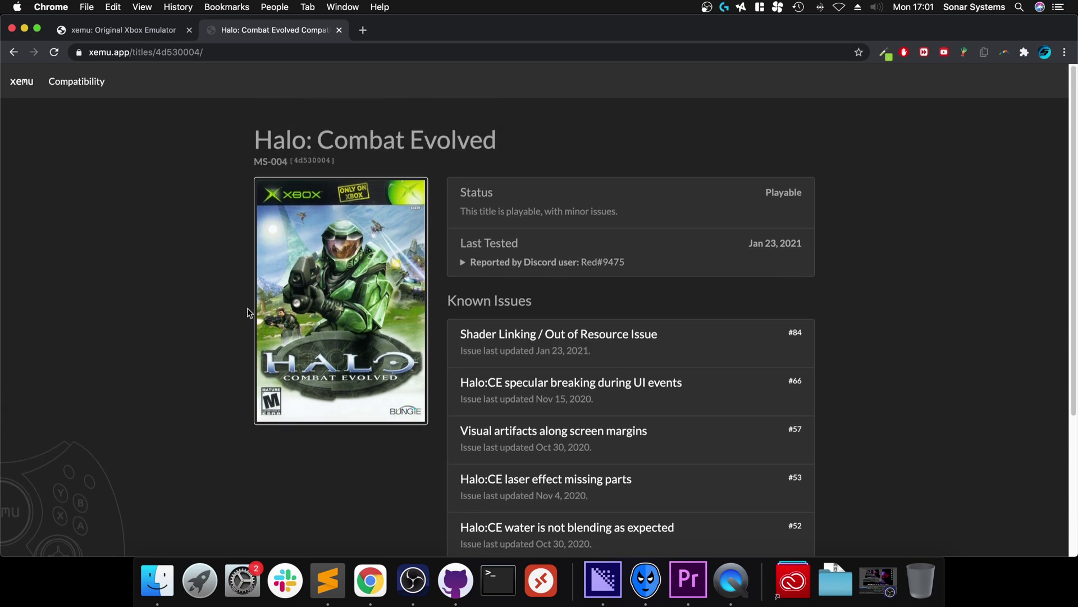
Close the compatibility tab and open the xemu GitHub wiki through the home page's Learn more link.
left_click(246, 53)
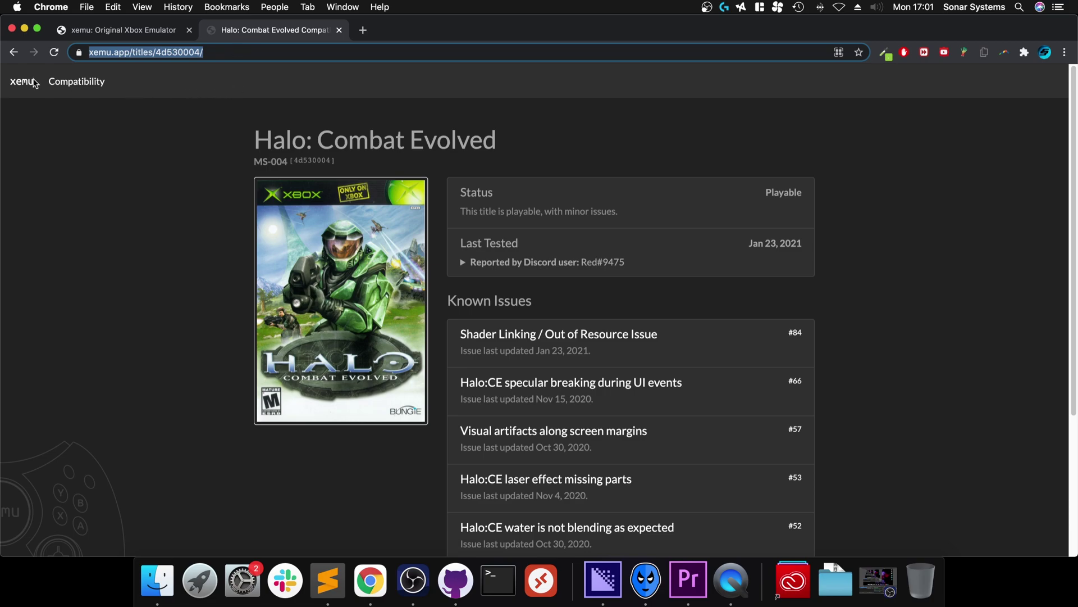
left_click(17, 84)
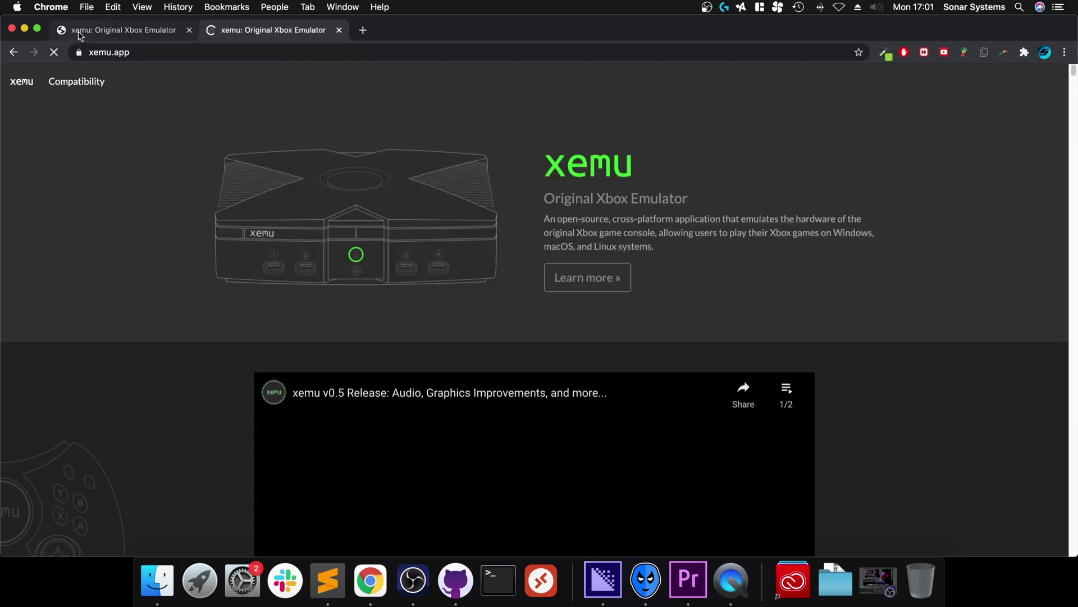
key("super+w")
left_click(586, 277)
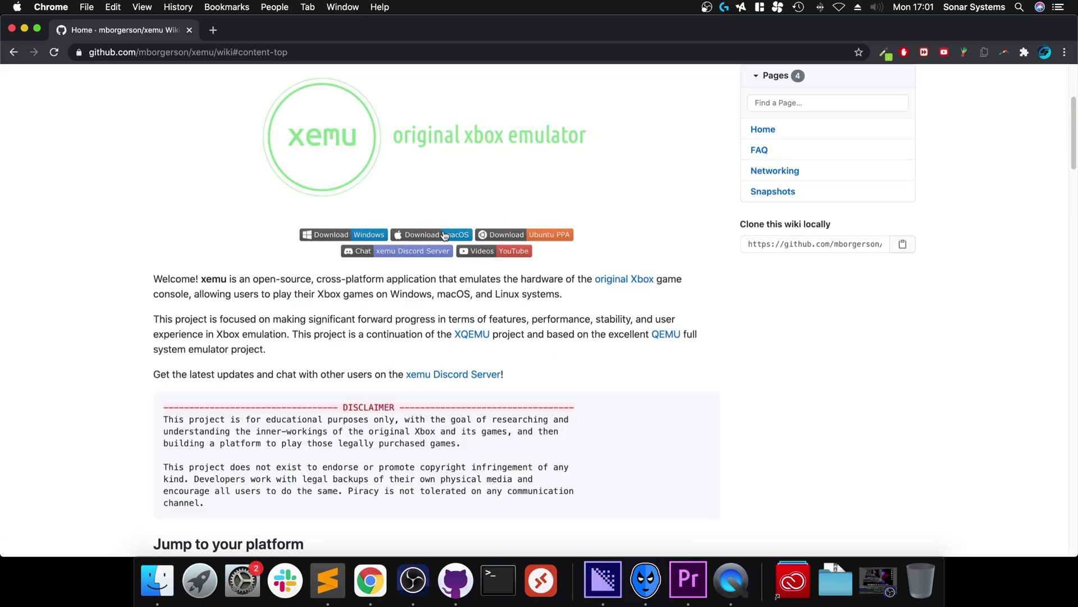
left_click(441, 234)
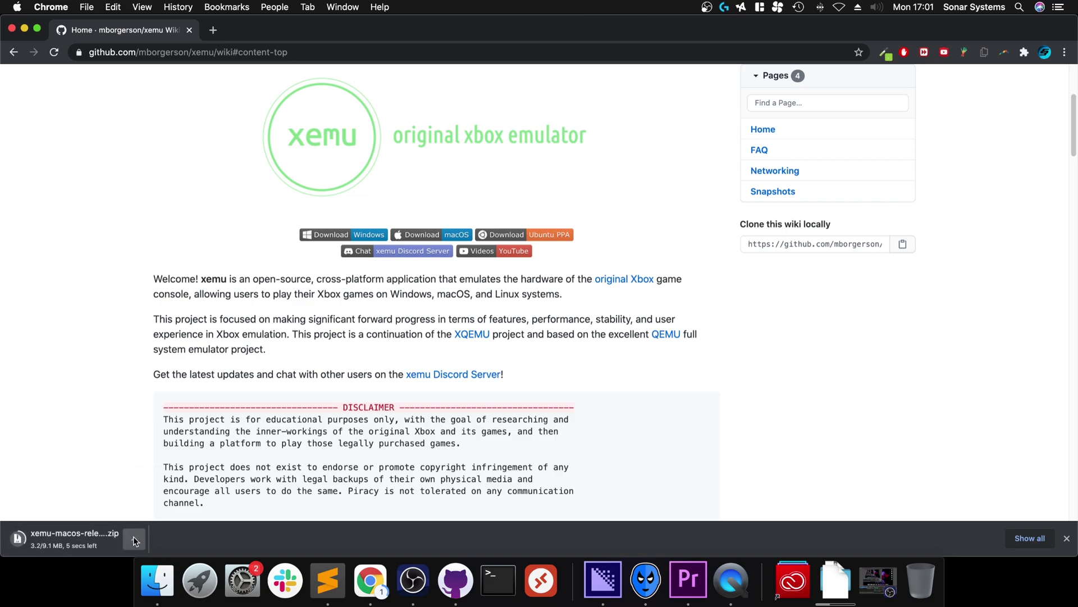
left_click(132, 539)
left_click(147, 546)
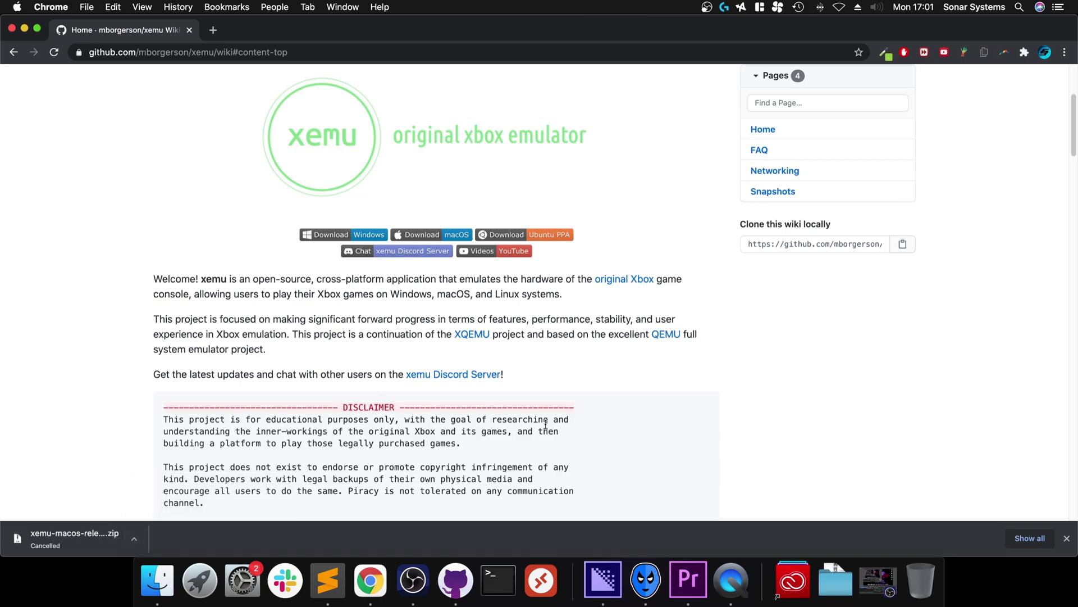
left_click(1067, 538)
Examine the wiki's macOS and Getting Started sections for the files needed to run xemu.
scroll(489, 352, "down", 12)
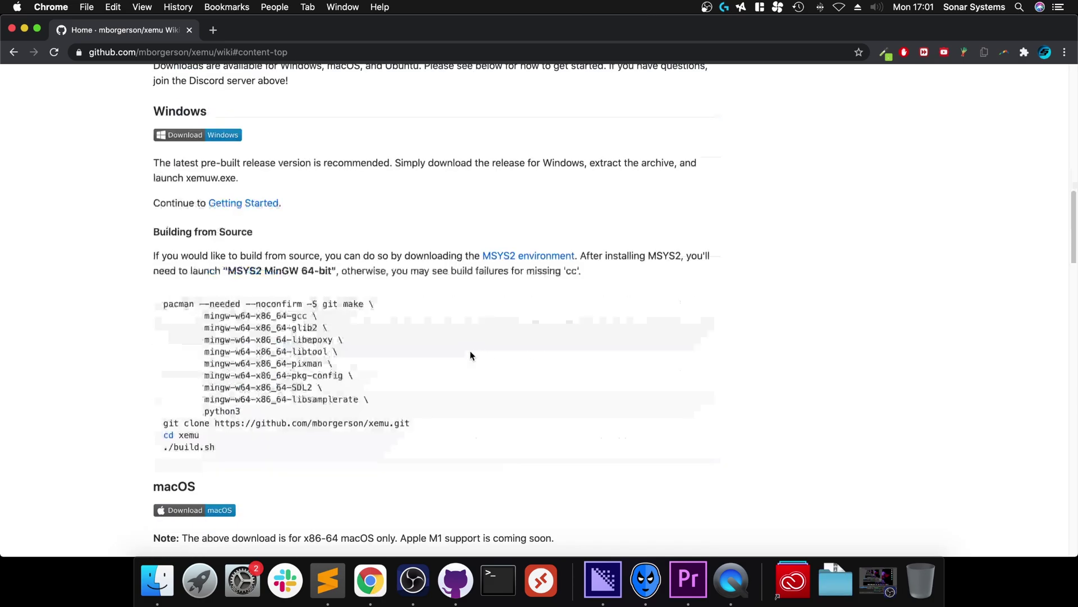
scroll(197, 164, "down", 10)
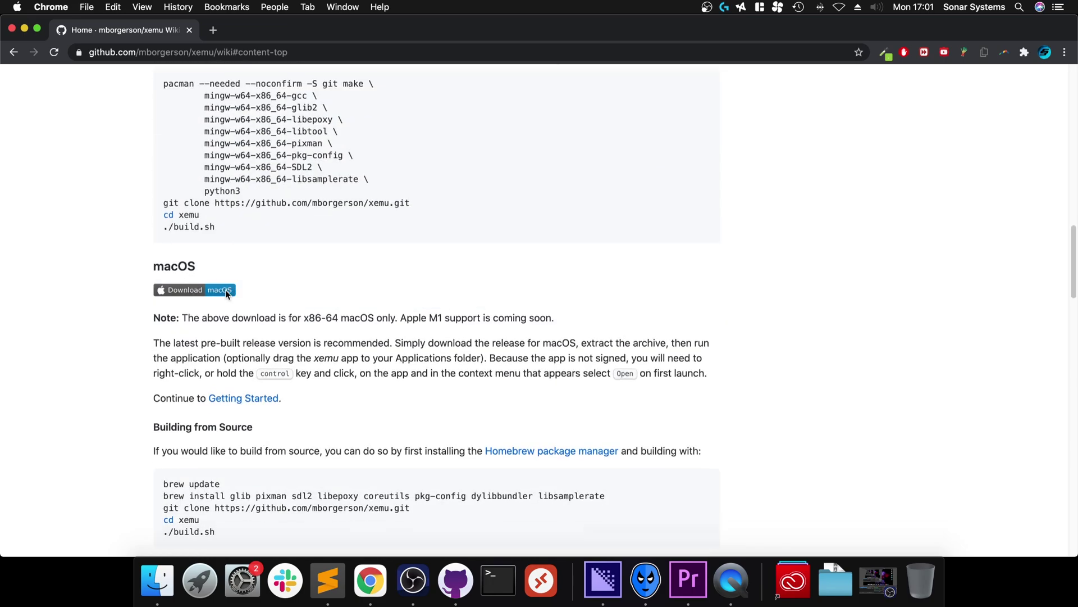
scroll(269, 129, "down", 12)
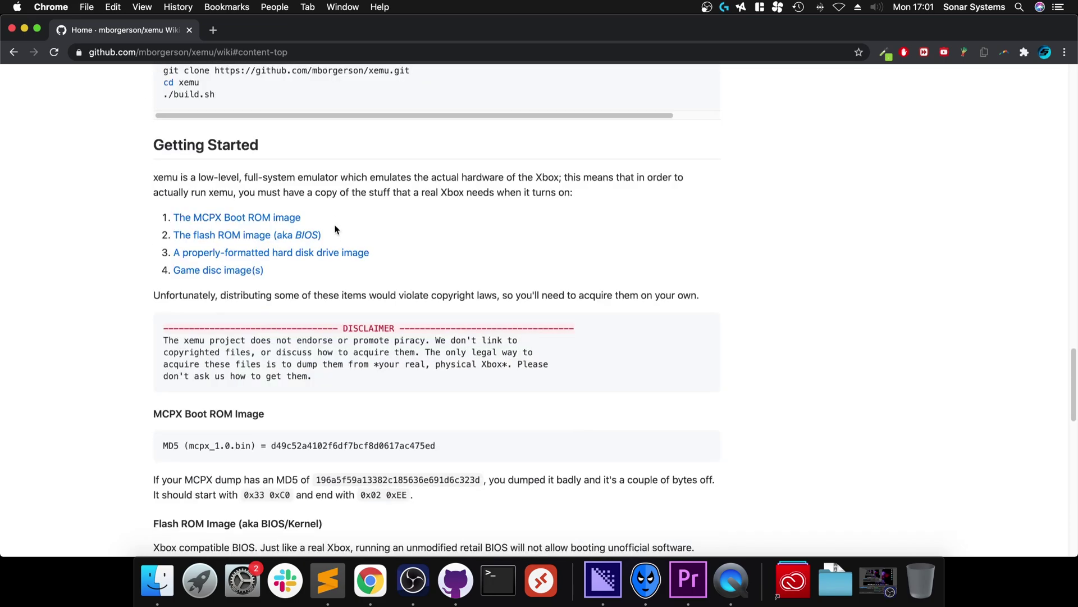
left_click_drag(204, 143, 461, 295)
left_click(449, 295)
Download the pre-built 8G Xbox HDD image from the wiki's Hard Disk Drive Image section and close the wiki tabs.
left_click(258, 256, "super")
left_click(228, 28)
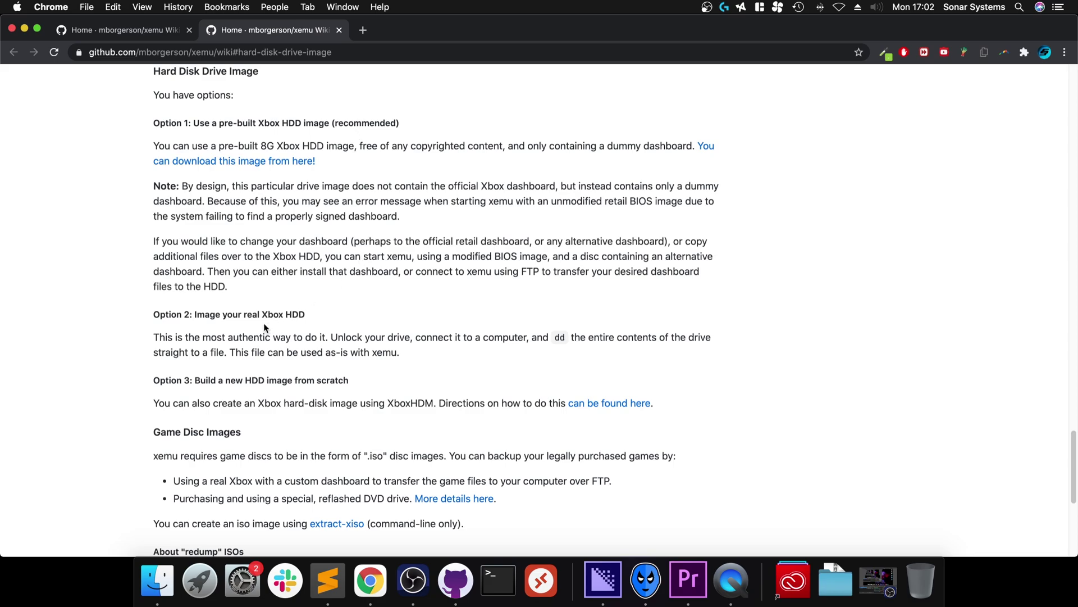
left_click_drag(259, 325, 402, 353)
left_click(366, 349)
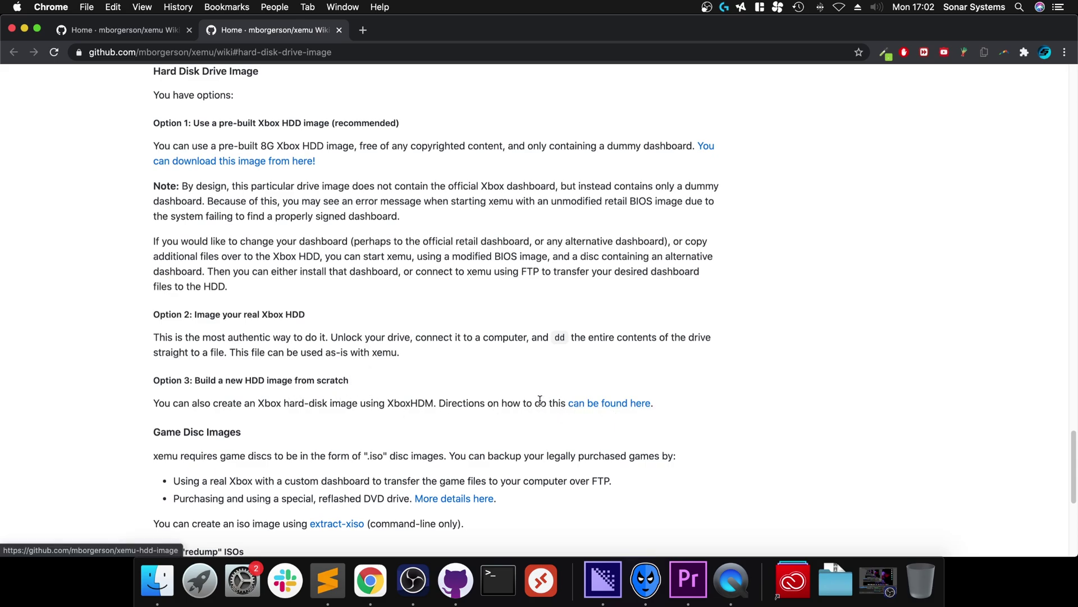
left_click(258, 162)
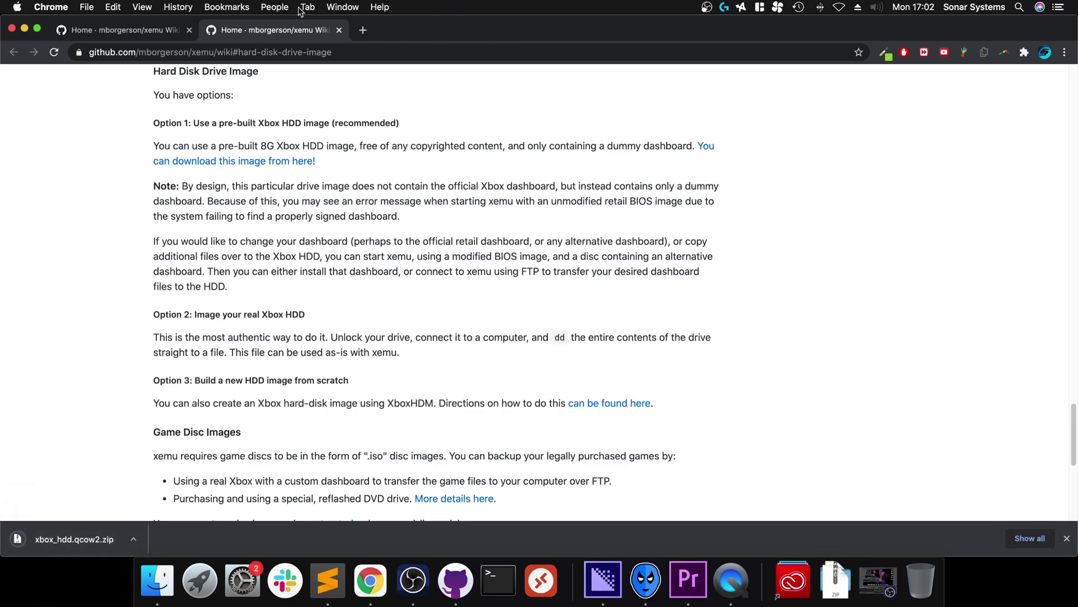
middle_click(300, 34)
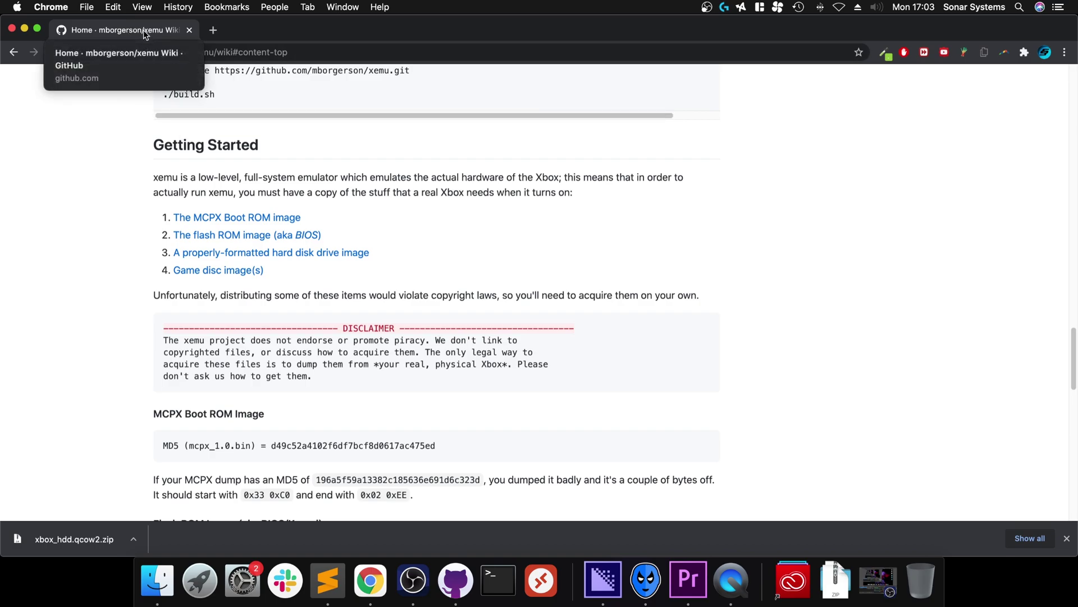
key("super+w")
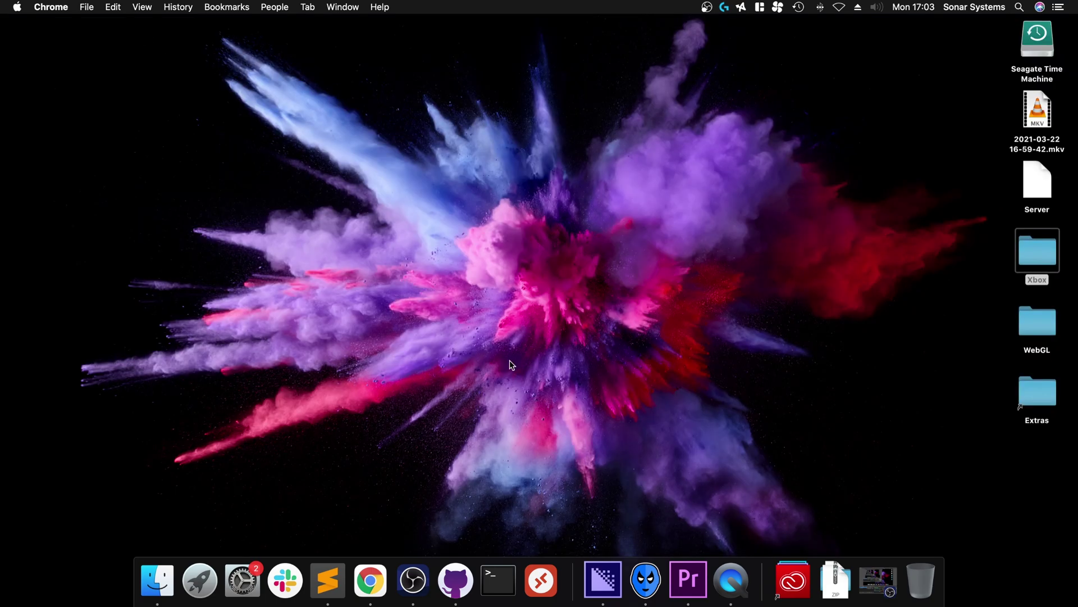
Open the desktop's Xbox folder and inspect mcpx_1.0.bin in MCPX, Complex_4627.bin in BIOS, and the two zip archives.
double_click(1036, 242)
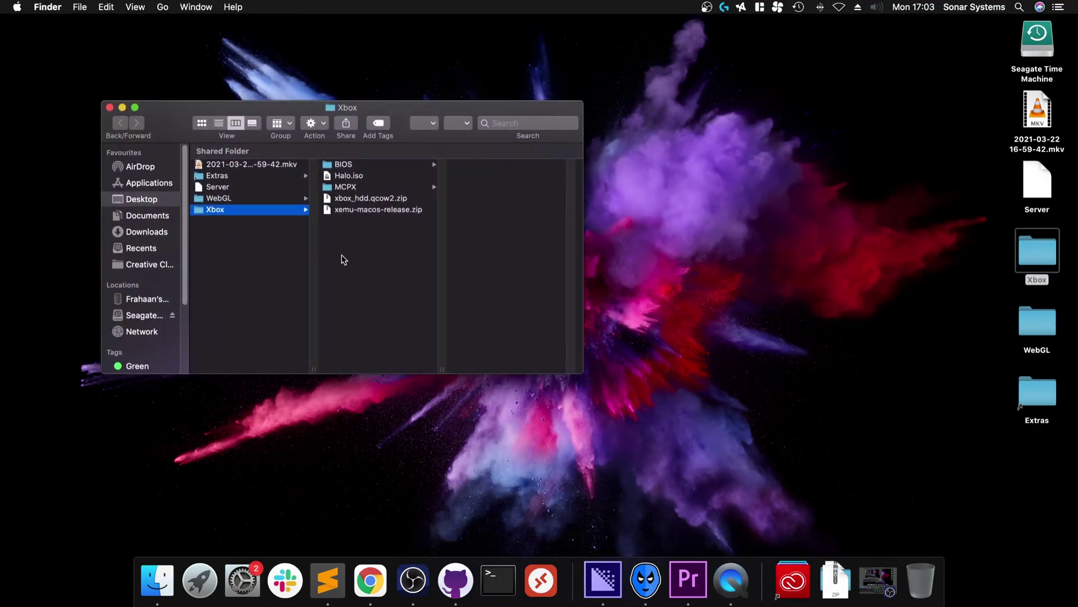
left_click(348, 187)
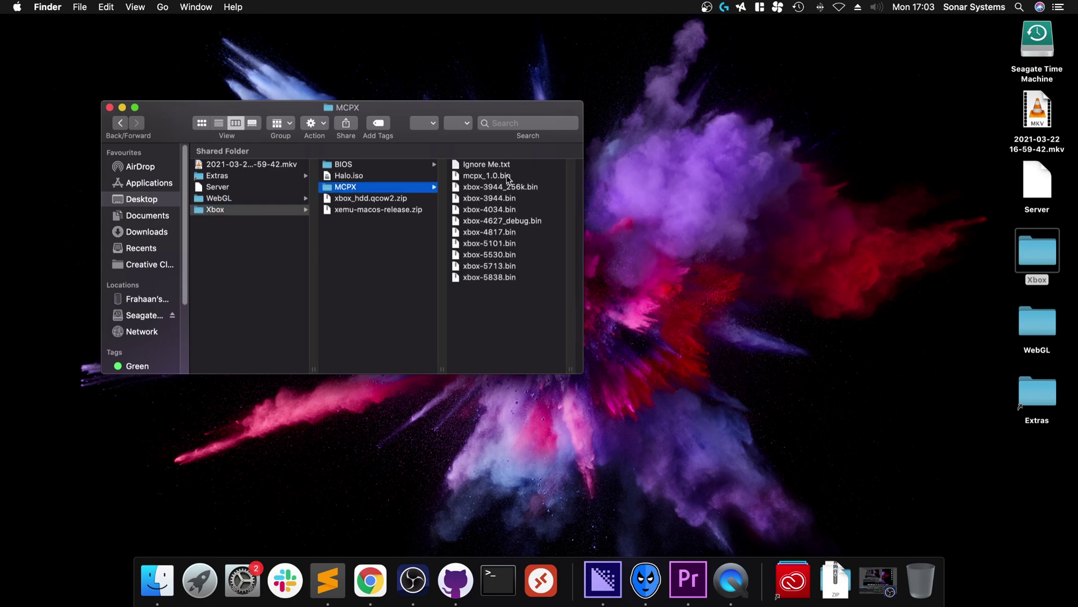
left_click(488, 180)
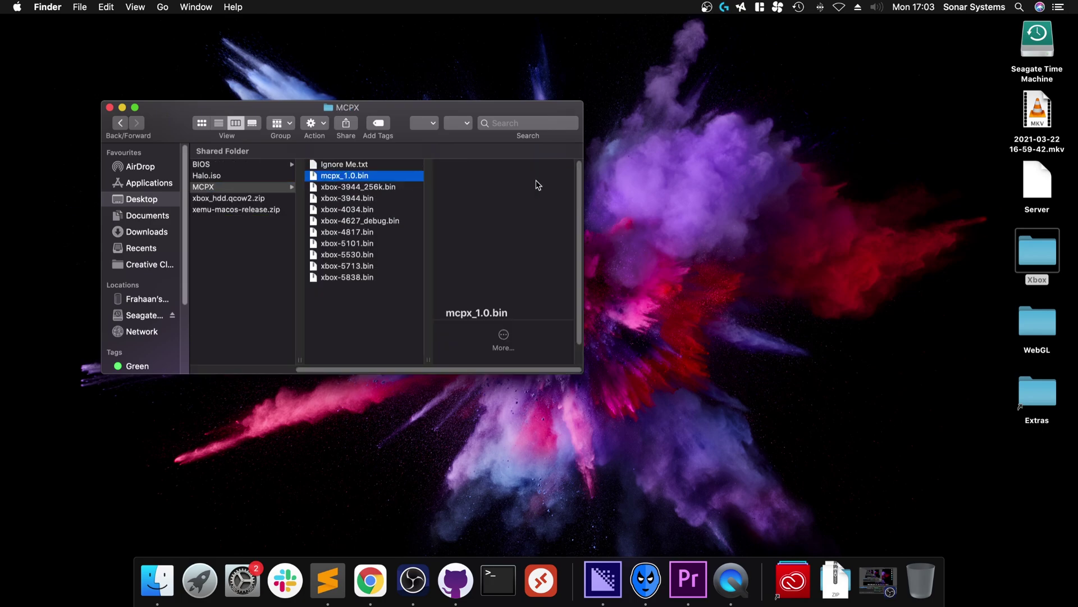
left_click(232, 166)
left_click(352, 166)
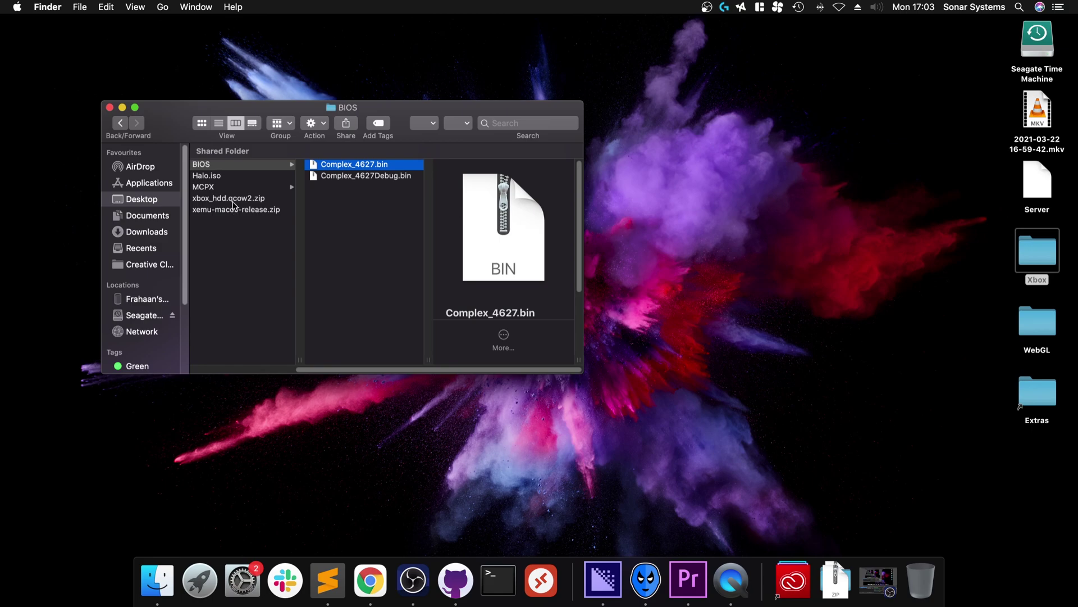
left_click(234, 209)
left_click(233, 199, "shift")
left_click(240, 229)
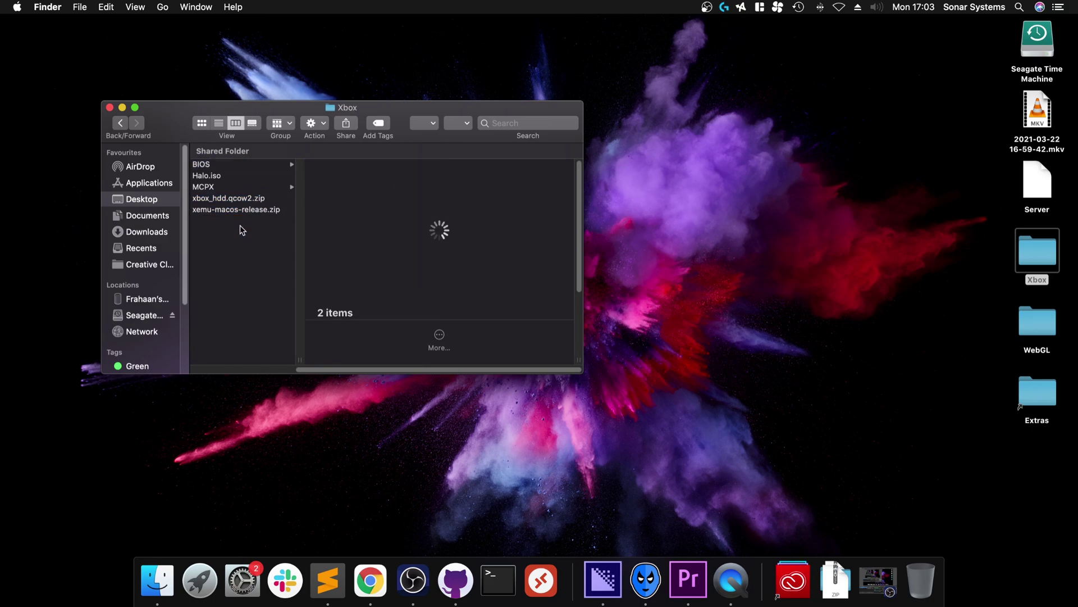
Extract xbox_hdd.qcow2.zip and xemu-macos-release.zip, and move the extracted xemu app into the Applications folder.
double_click(364, 199)
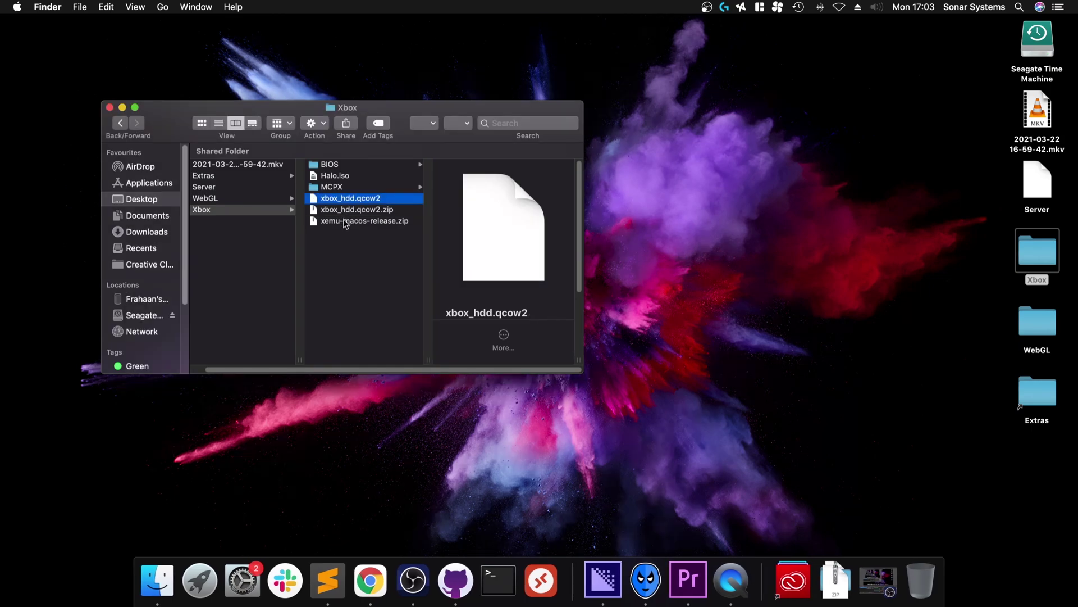
double_click(345, 224)
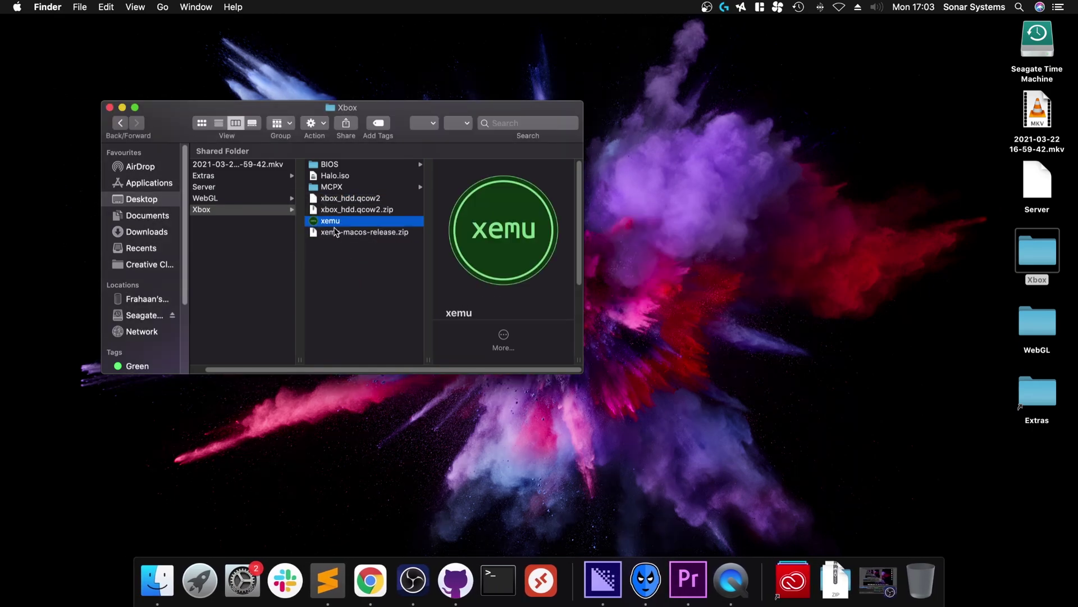
left_click_drag(333, 223, 168, 183)
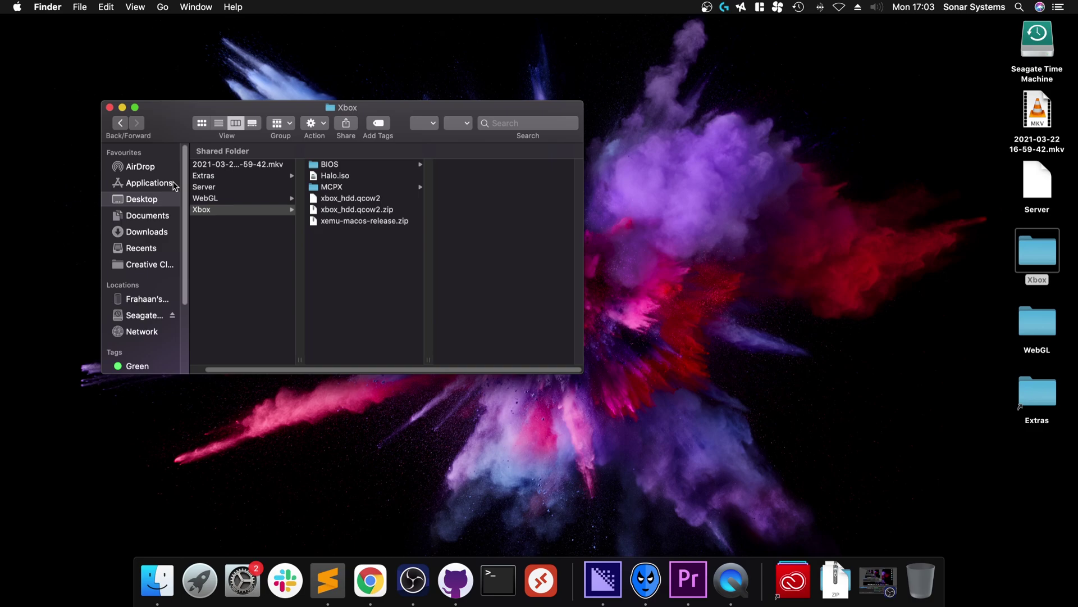
Launch xemu from the Applications folder.
left_click(140, 183)
scroll(258, 314, "down", 15)
scroll(267, 333, "down", 5)
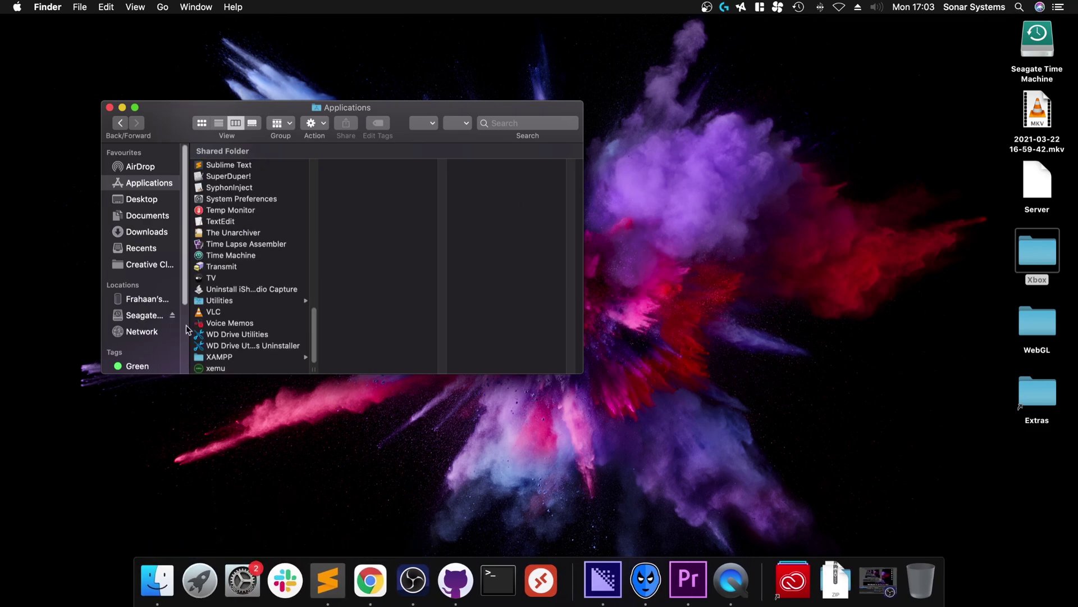
double_click(218, 372)
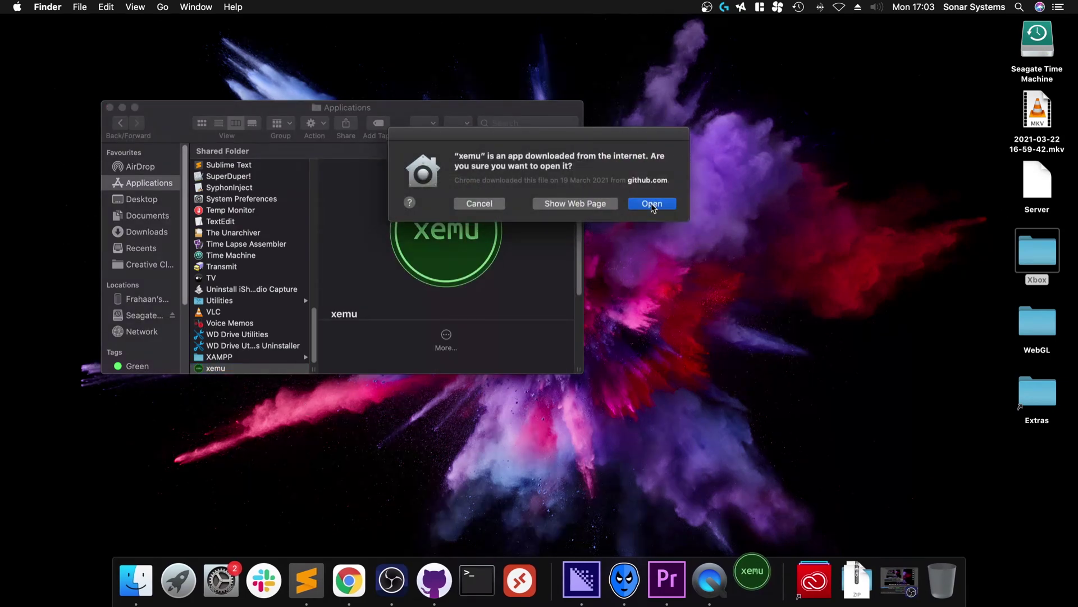
key("Escape")
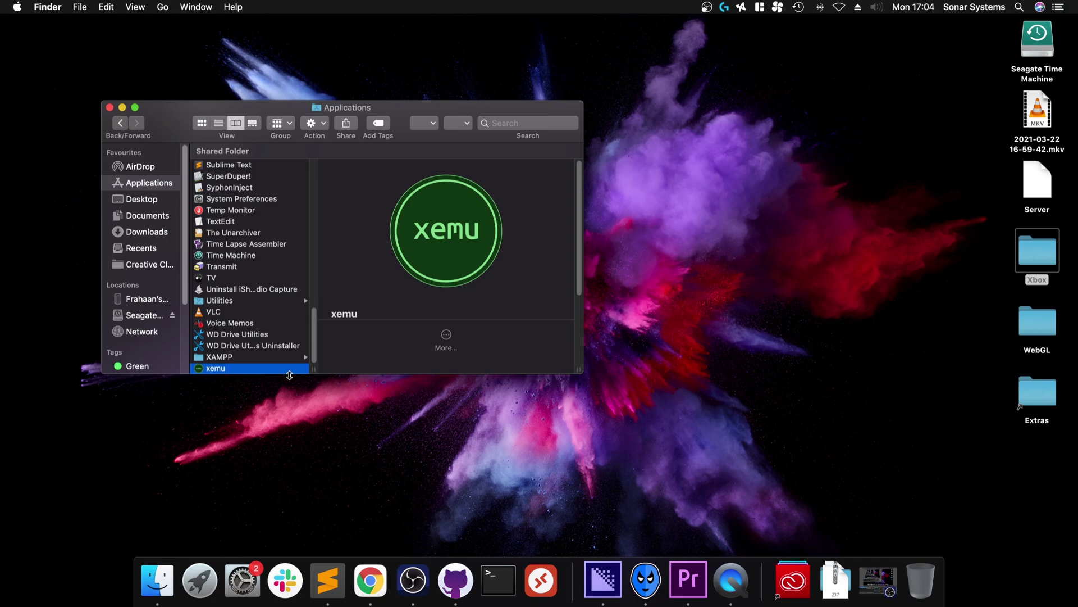
double_click(264, 369)
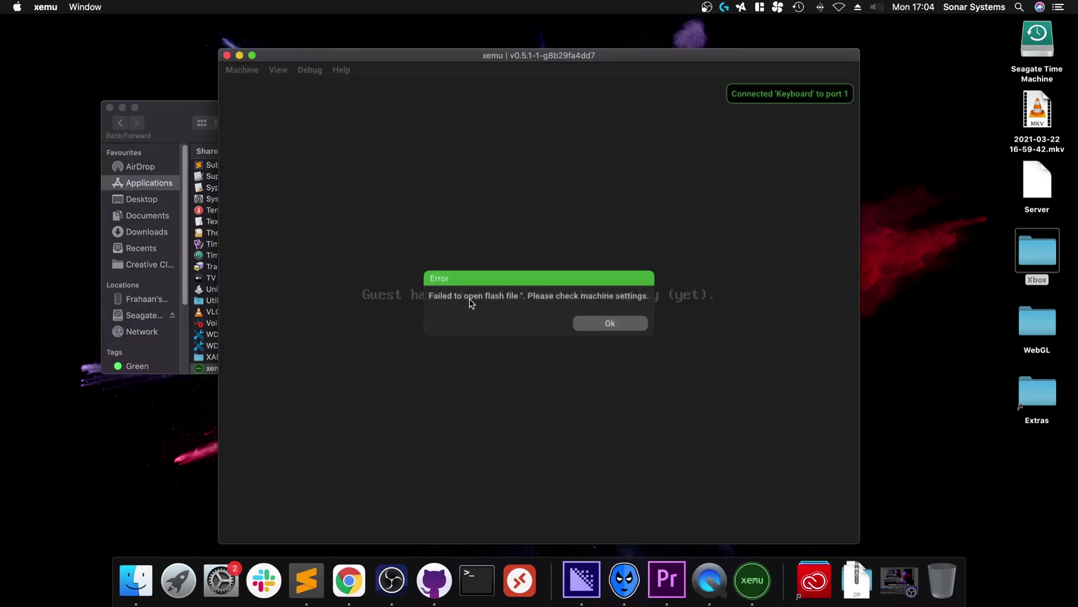
Dismiss the flash file error and set the Flash (BIOS) file to Complex_4627.bin from the Xbox folder's BIOS subfolder in the machine settings.
left_click(597, 326)
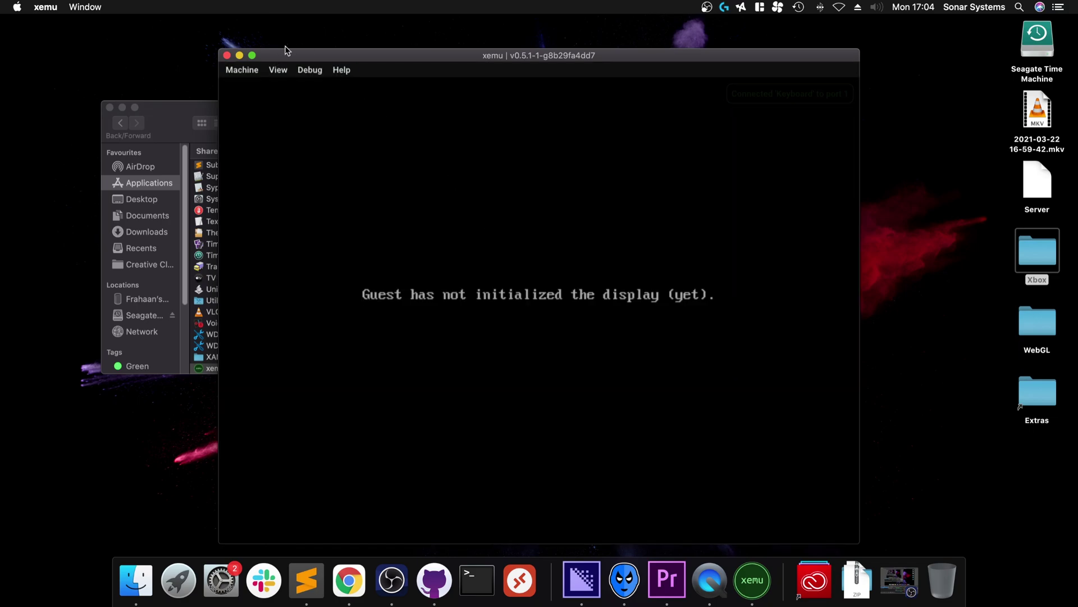
left_click(260, 72)
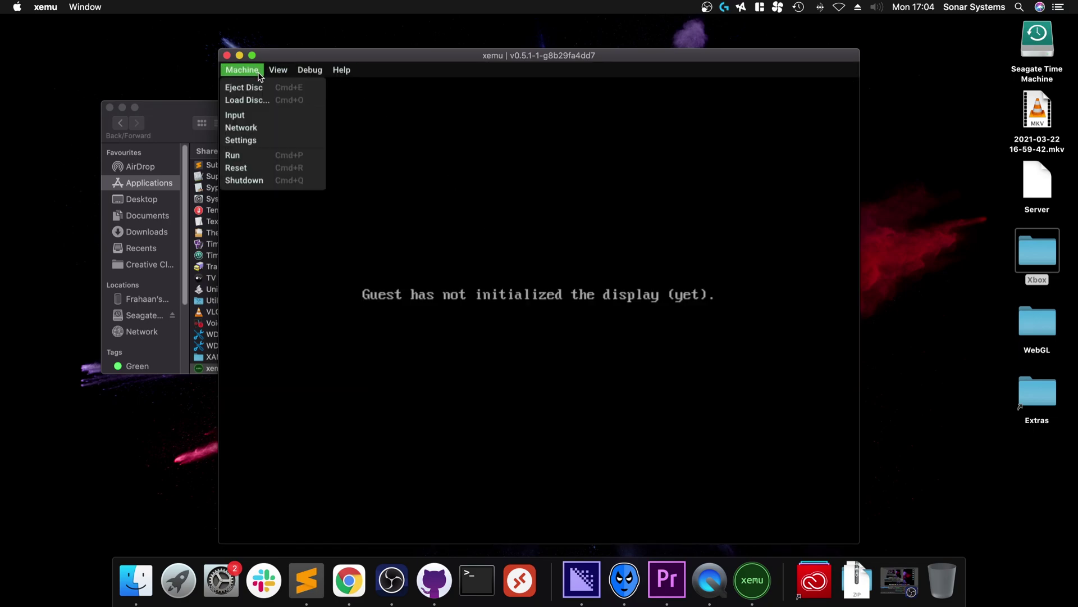
left_click(257, 140)
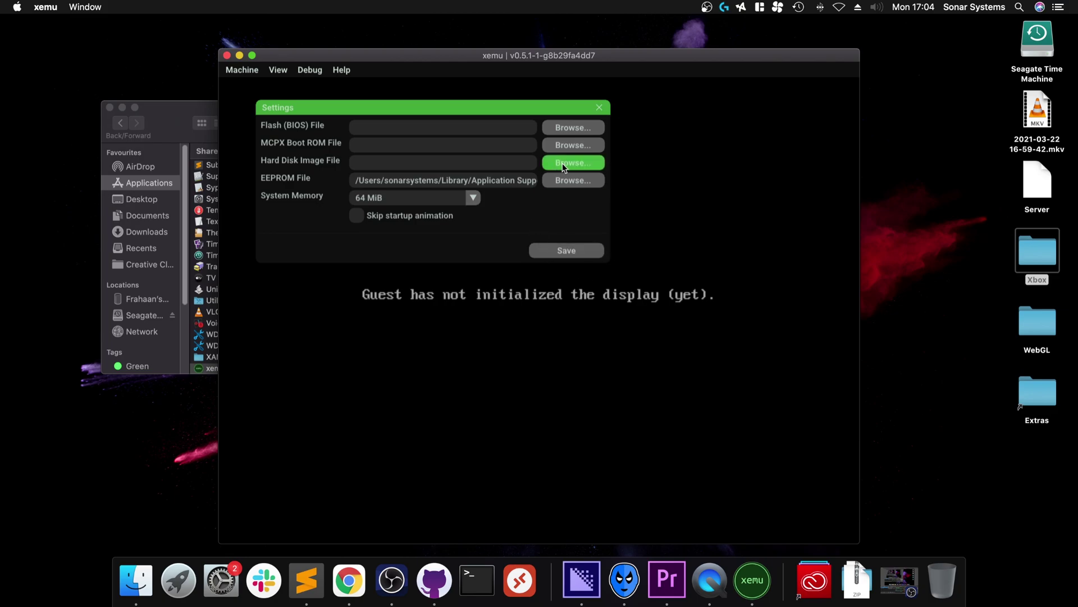
left_click(558, 132)
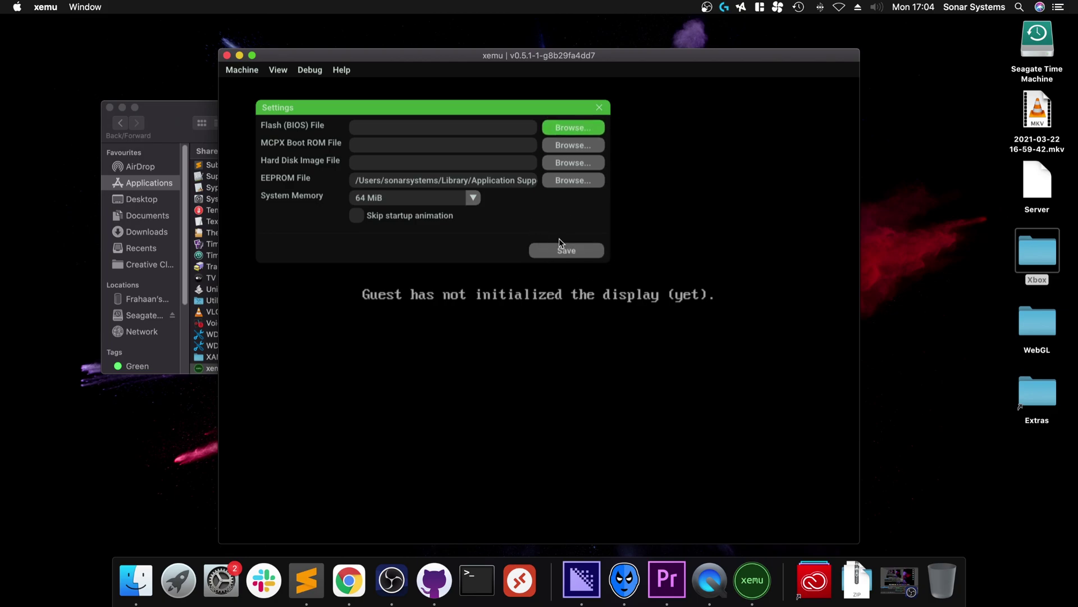
left_click(408, 128)
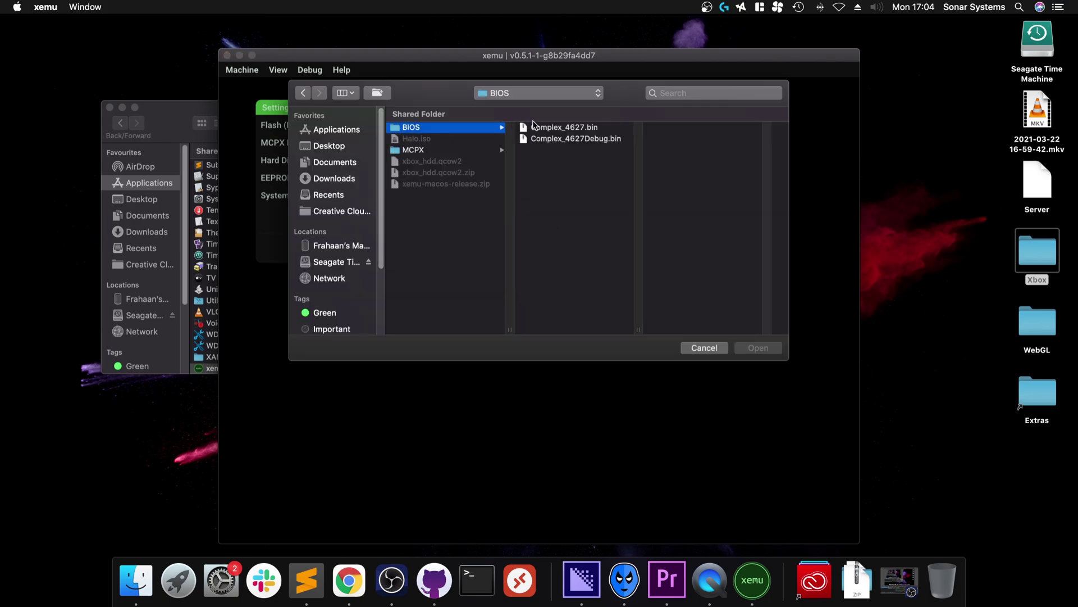
left_click(559, 128)
double_click(559, 128)
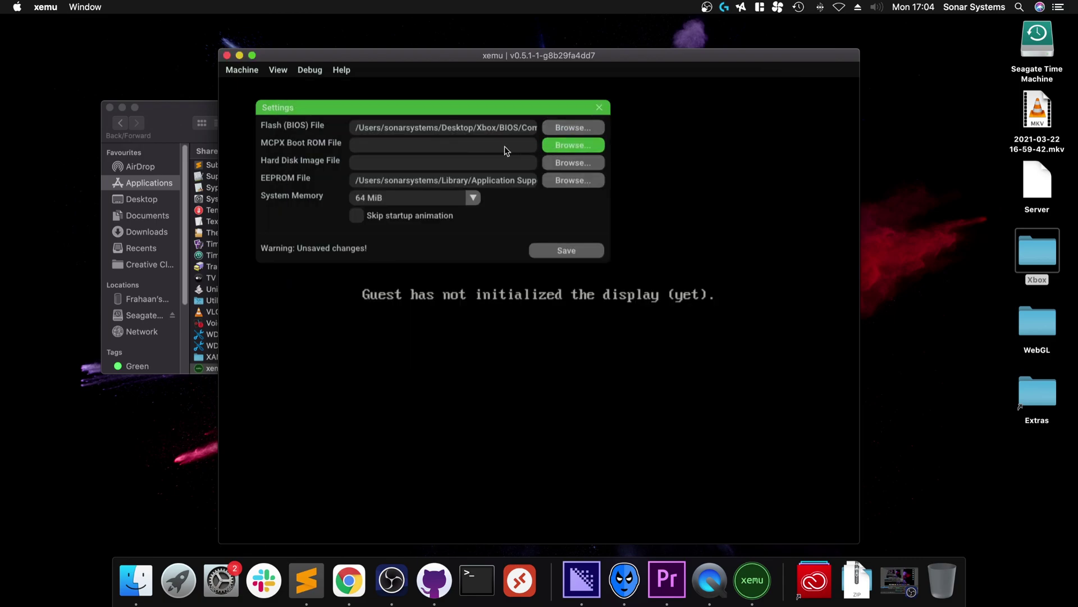
Set the MCPX Boot ROM file to mcpx_1.0.bin from the desktop Xbox folder's MCPX subfolder.
left_click(573, 145)
left_click(546, 93)
left_click(547, 106)
left_click(552, 150)
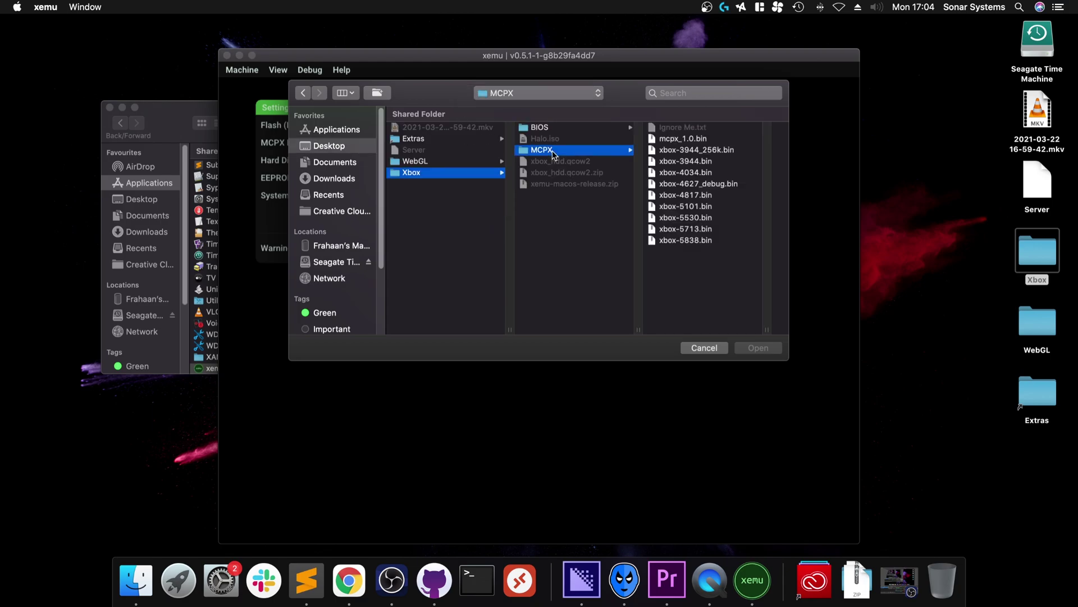
double_click(669, 140)
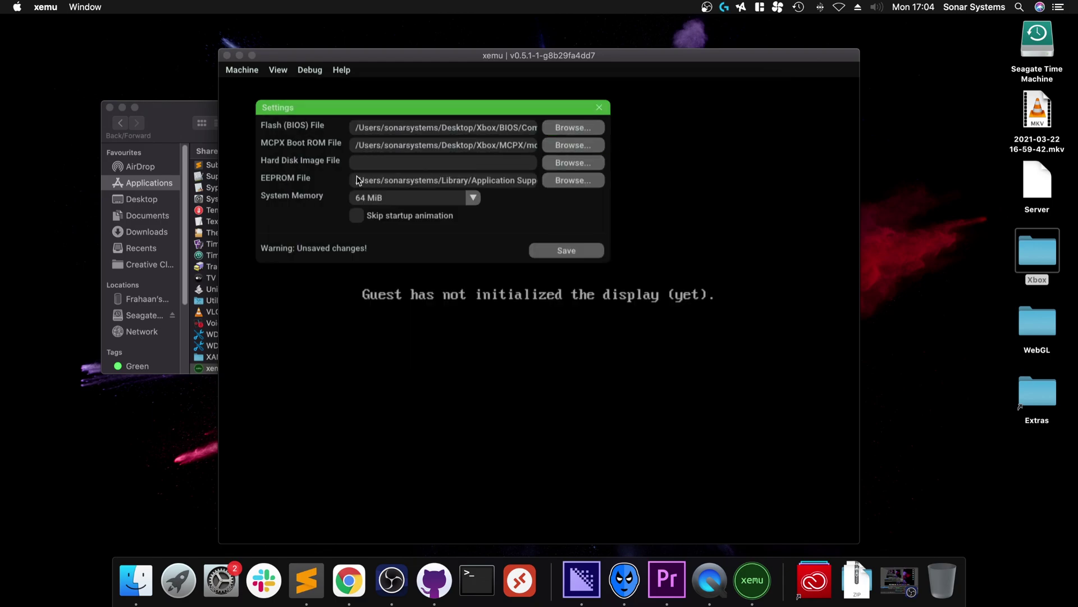
Set the hard disk image file to xbox_hdd.qcow2 from the desktop's Xbox folder.
left_click(566, 166)
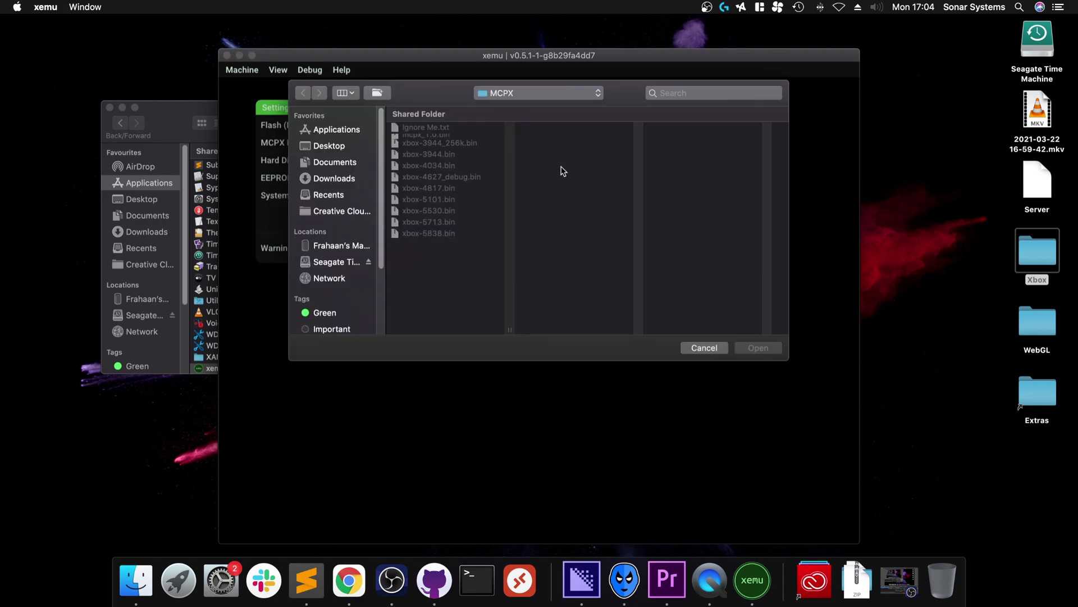
left_click(522, 92)
left_click(525, 105)
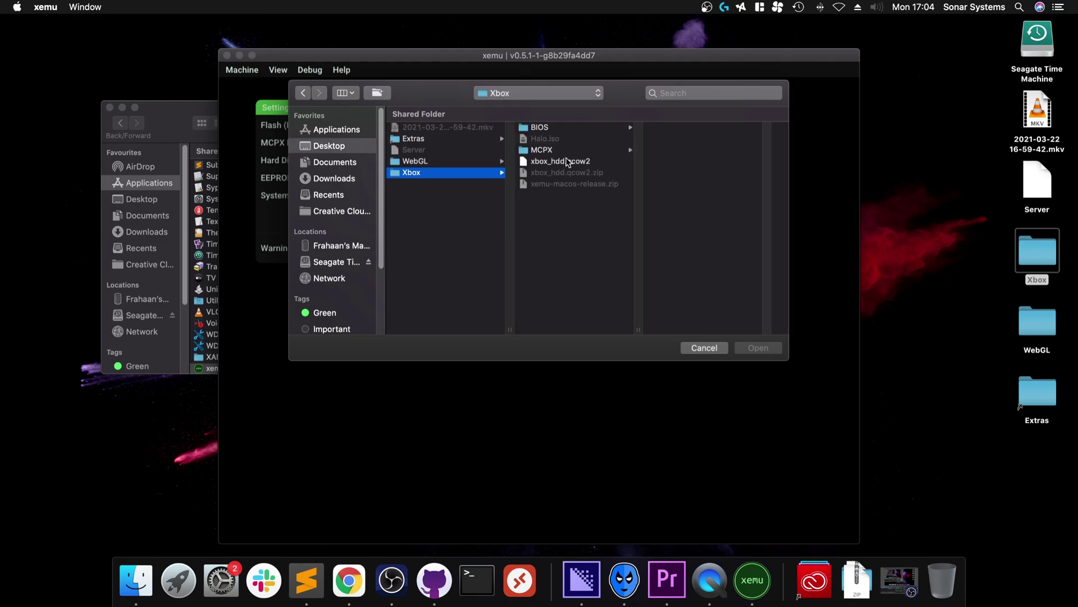
double_click(567, 162)
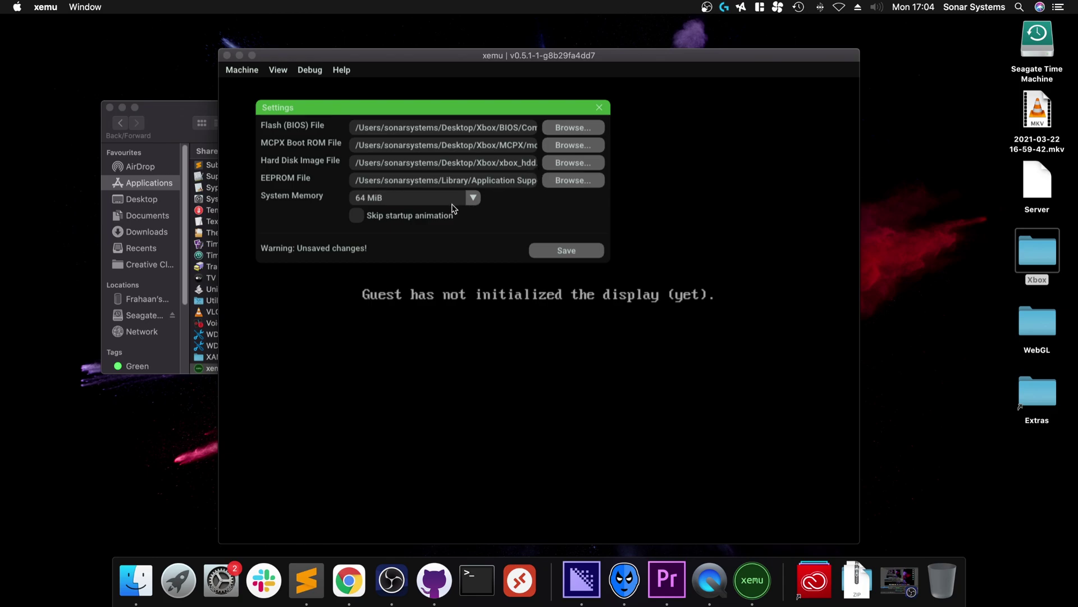
Check the system memory choices, keep 64 MiB, and save the machine settings.
left_click(429, 200)
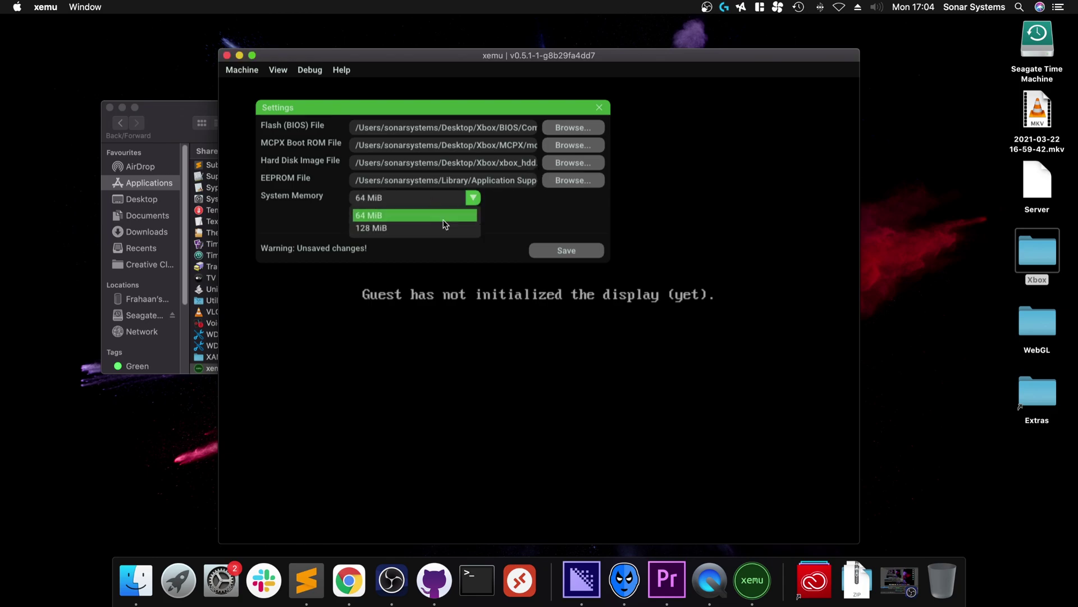
left_click(525, 219)
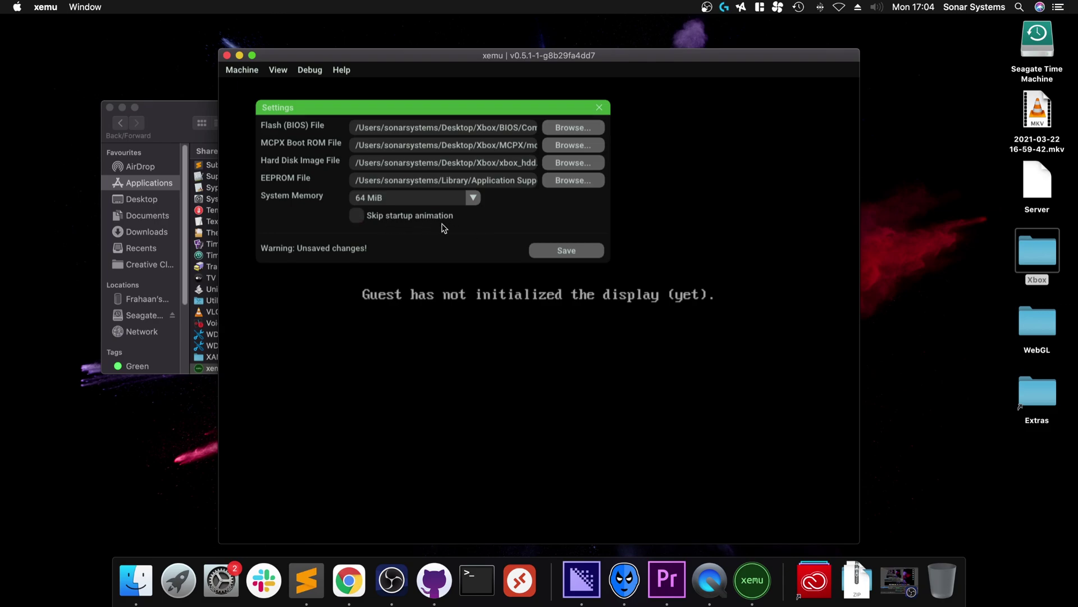
left_click(548, 260)
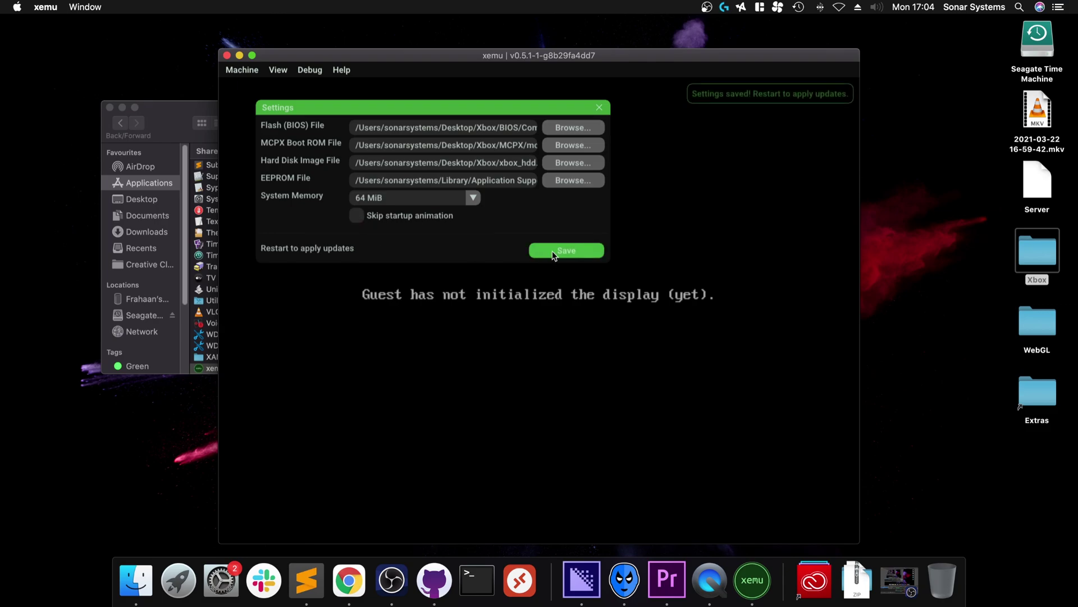
Restart xemu from the Applications folder and enlarge its window to fill the screen.
left_click(227, 55)
double_click(244, 369)
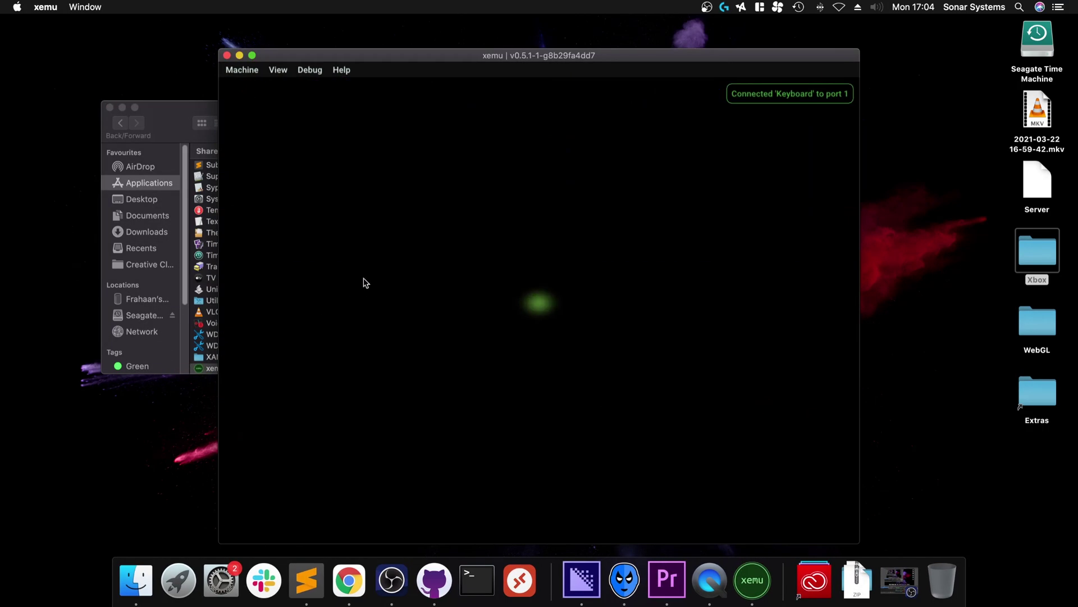
double_click(303, 55)
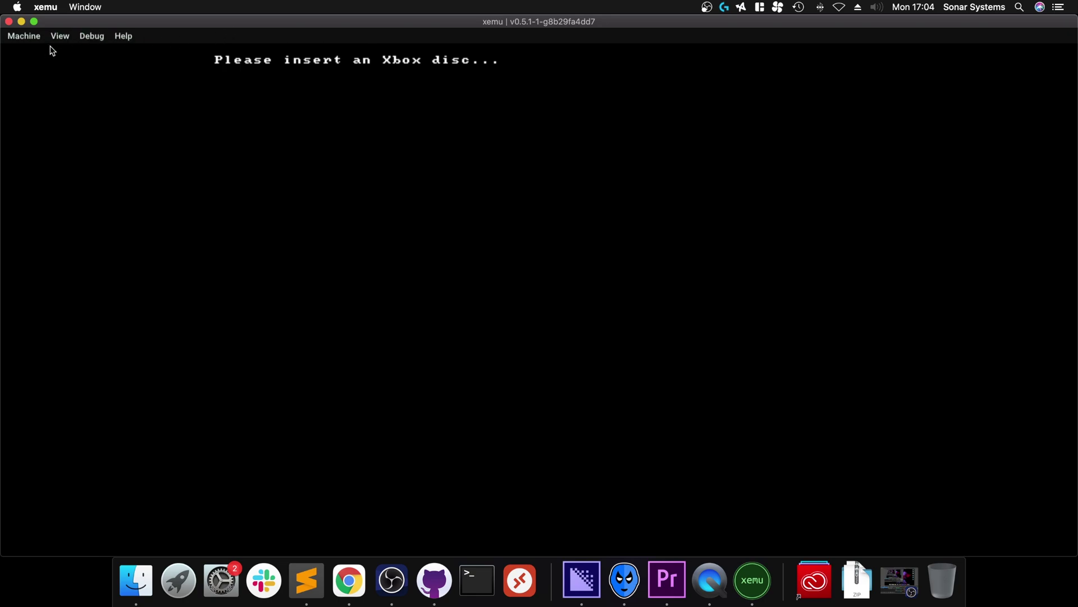
Open the input settings, set port 1 to Not Connected, and look through the other controller ports.
left_click(35, 37)
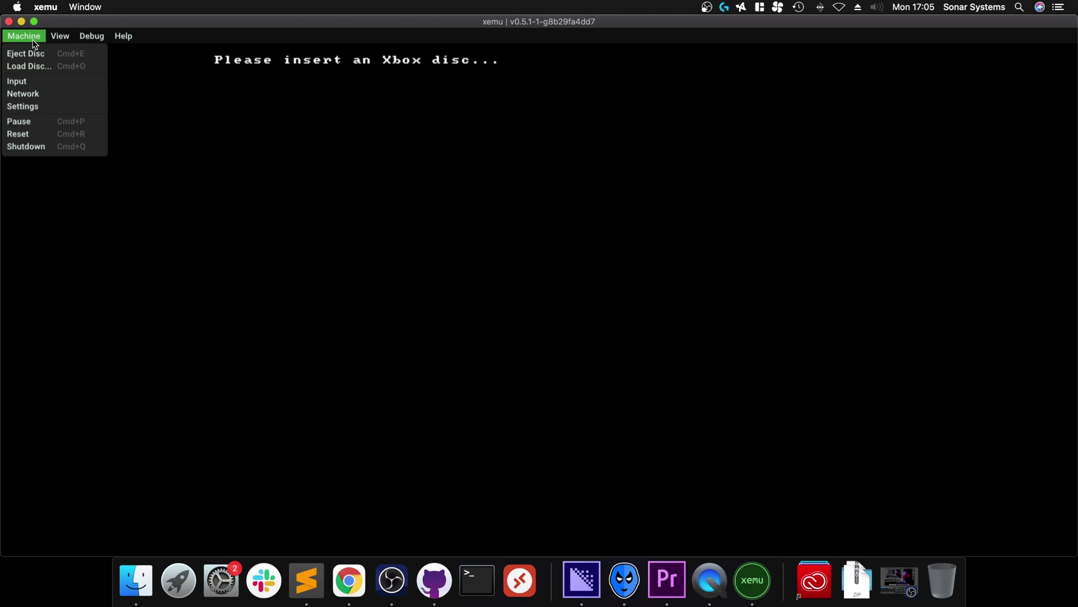
left_click(29, 80)
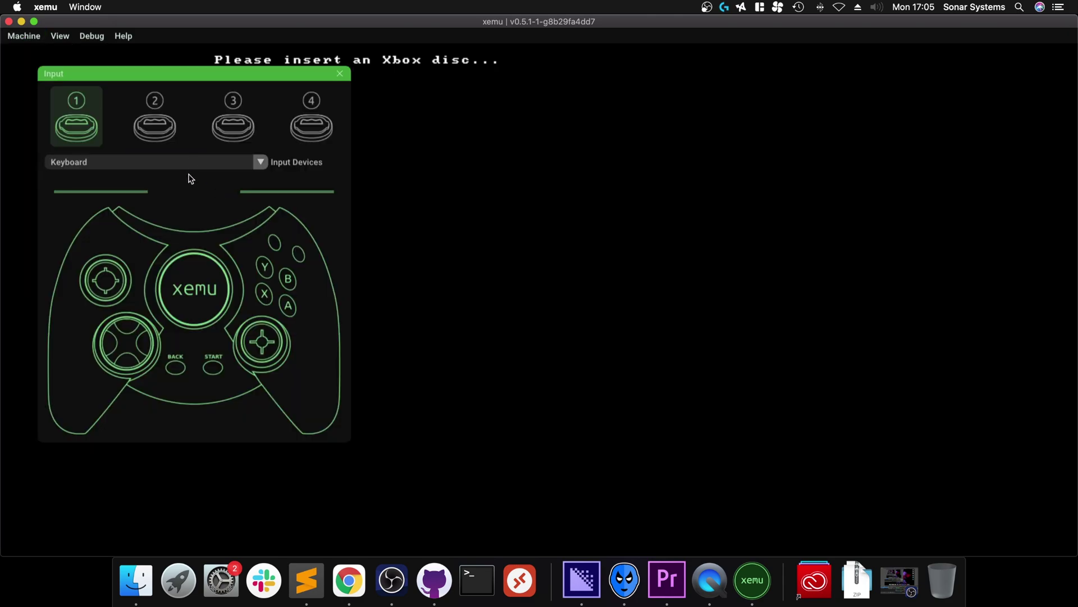
left_click(183, 164)
left_click(108, 178)
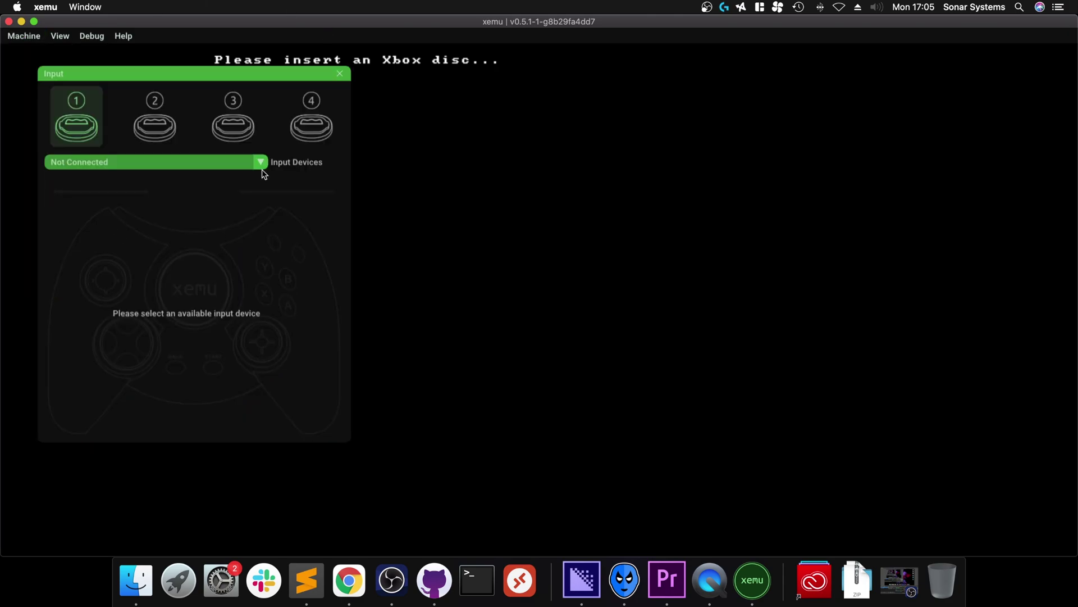
left_click(154, 121)
left_click(216, 126)
left_click(76, 121)
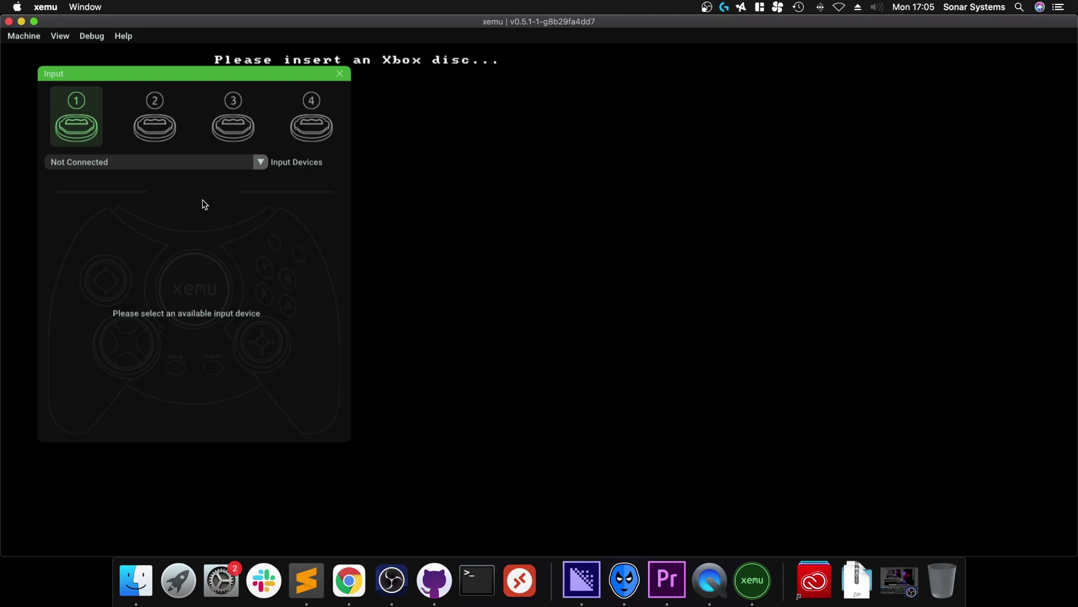
Assign the Keyboard as the input device of port 1 and close the input settings.
left_click(118, 162)
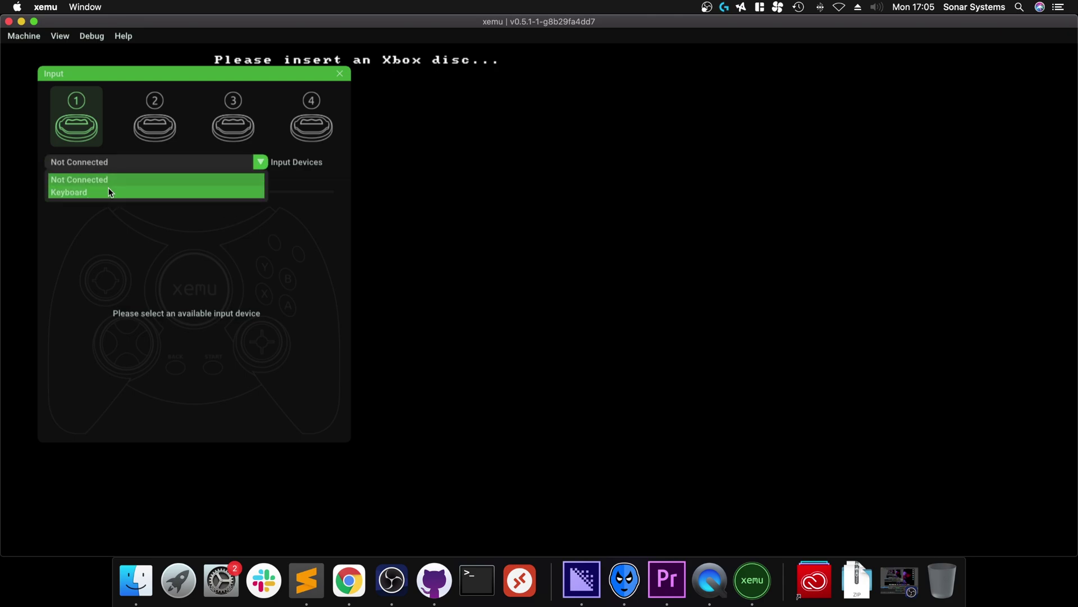
left_click(111, 193)
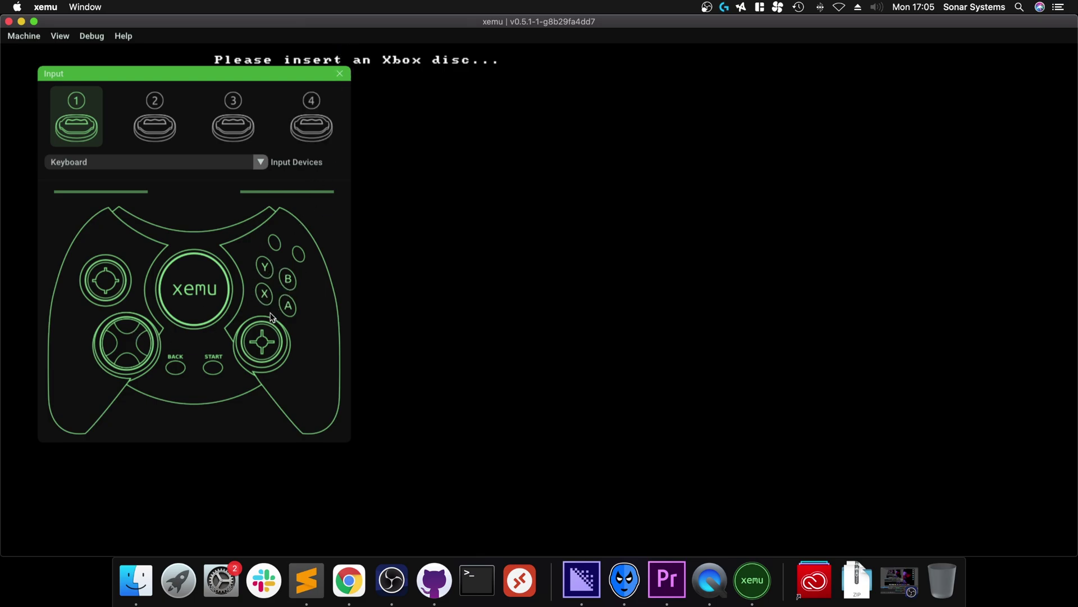
left_click(339, 75)
Examine the network options and the saved machine settings, closing each window without changes.
left_click(24, 36)
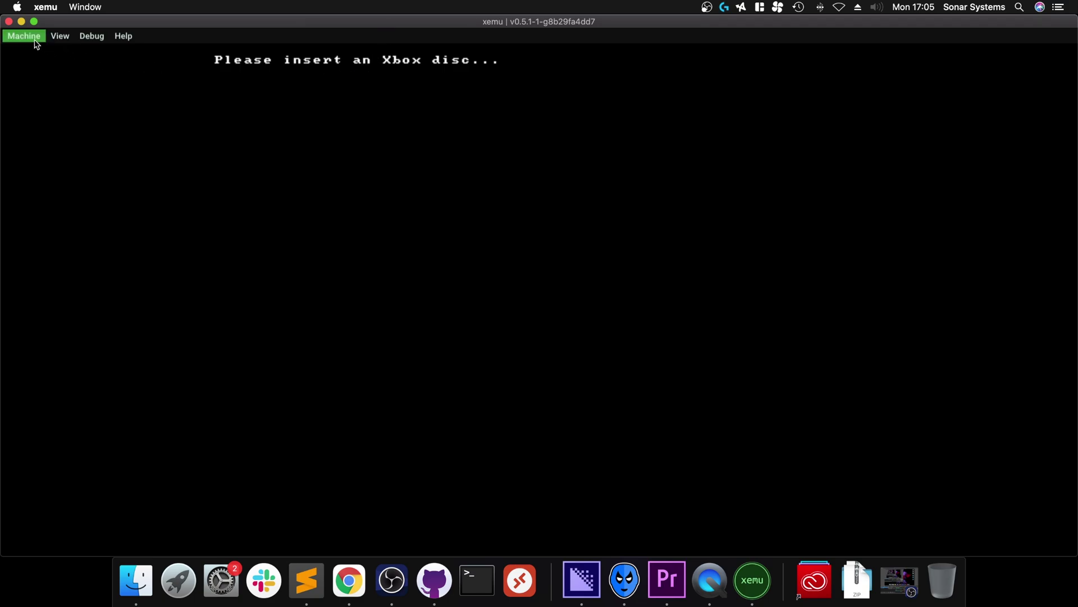
left_click(23, 94)
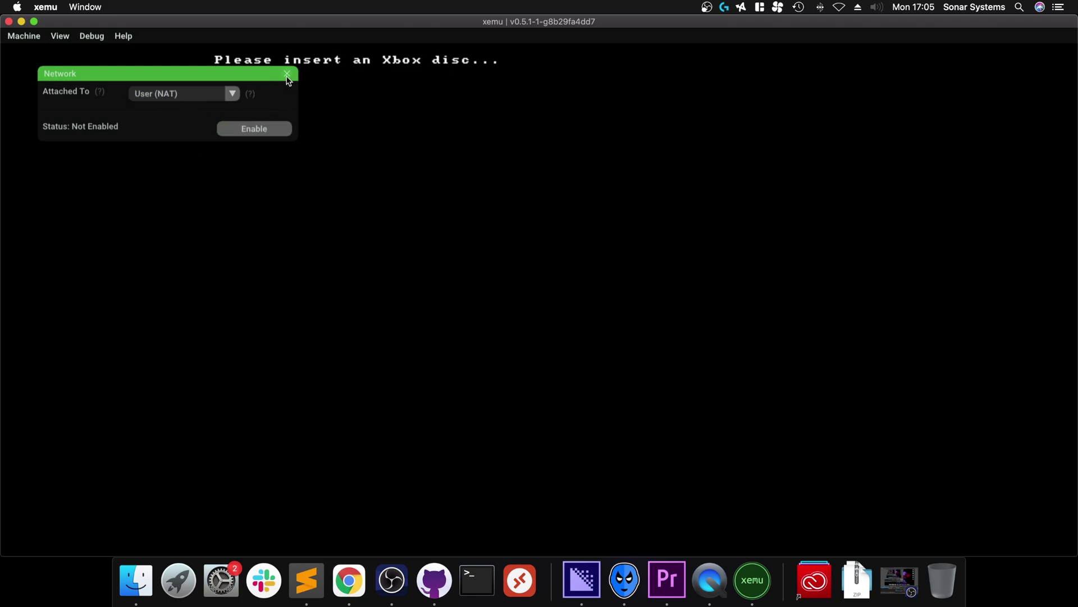
left_click(287, 75)
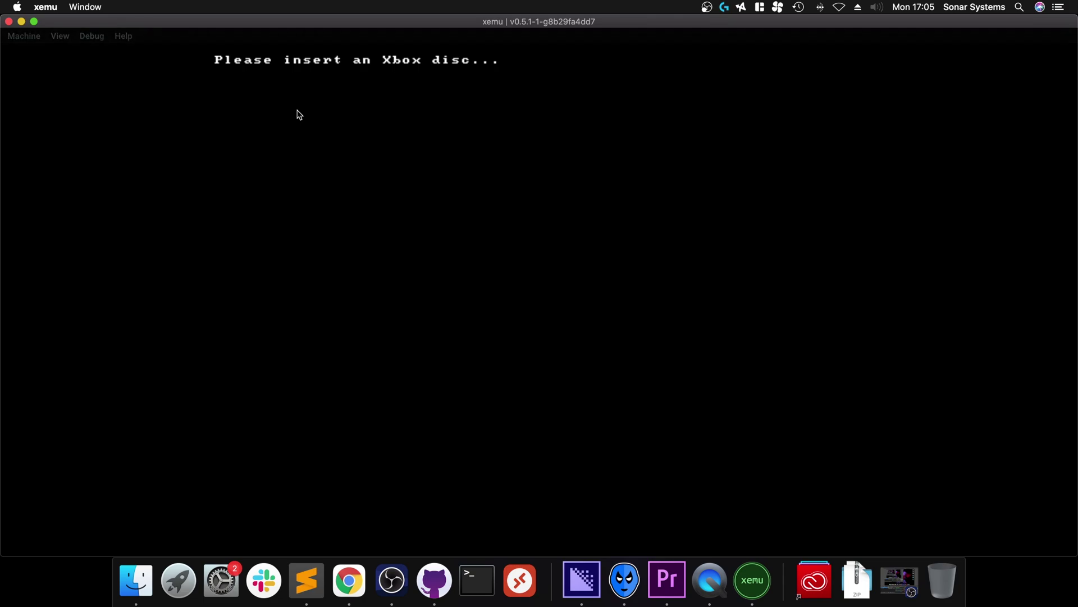
mouse_move(296, 111)
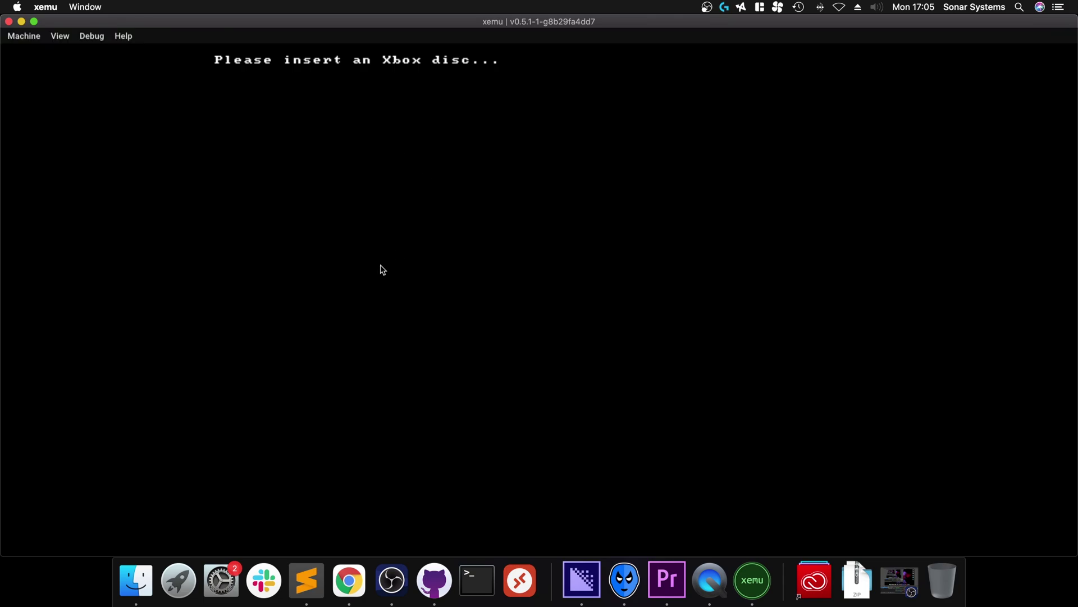
left_click(24, 36)
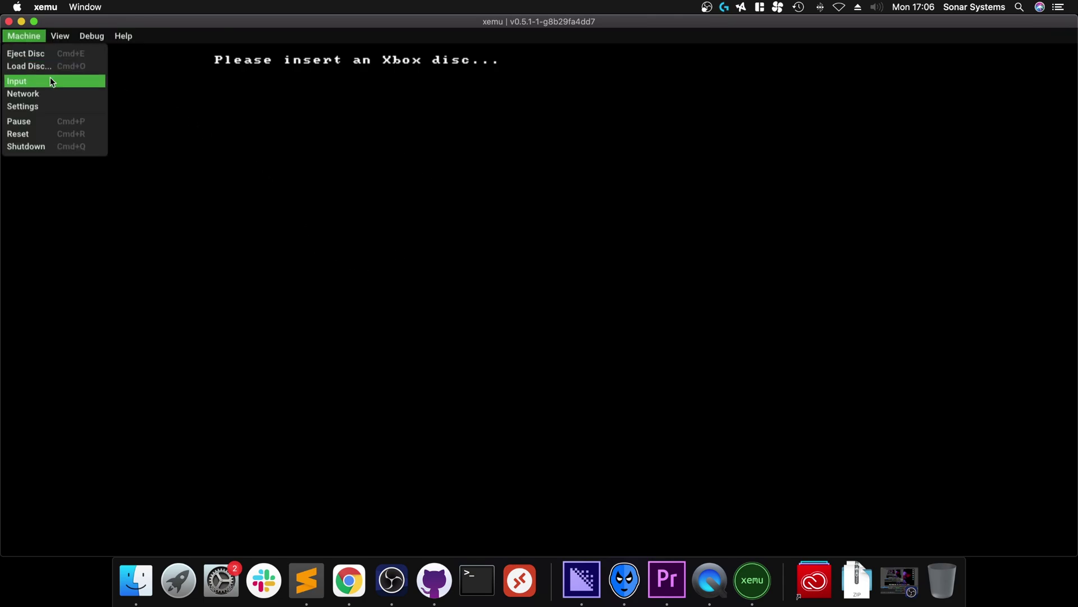
left_click(47, 106)
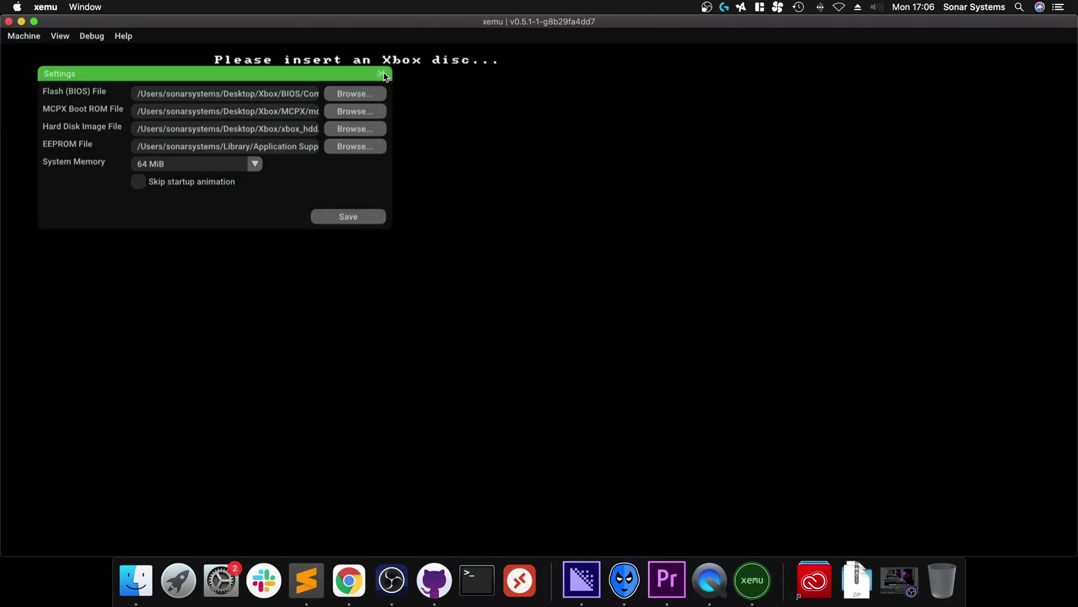
left_click(384, 75)
Try a UI scale of 2x and set it back to 1x.
left_click(24, 36)
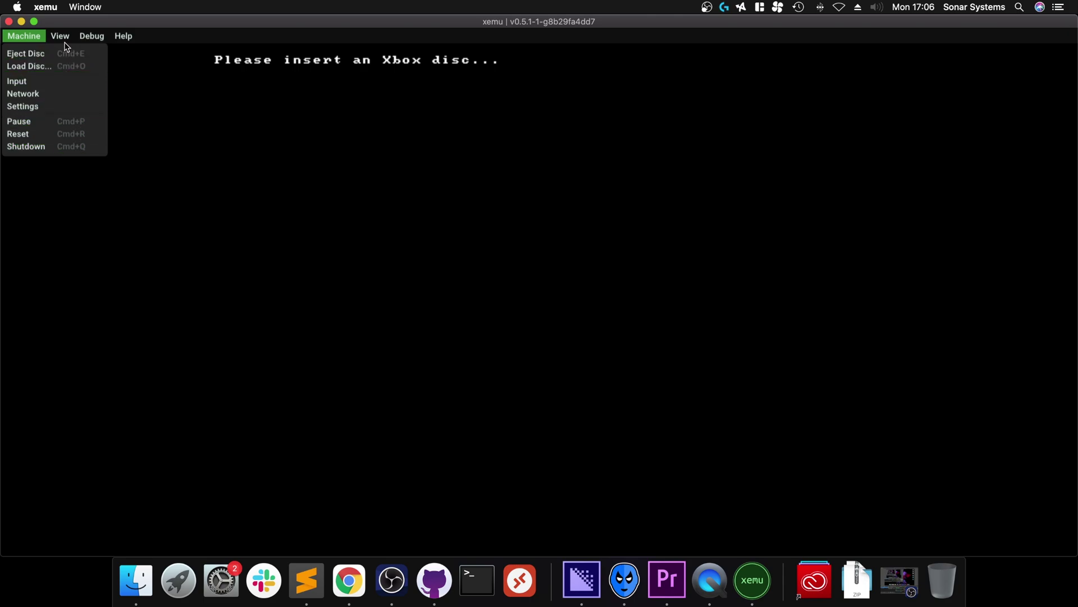
left_click(60, 36)
left_click(60, 36)
left_click(112, 56)
left_click(66, 84)
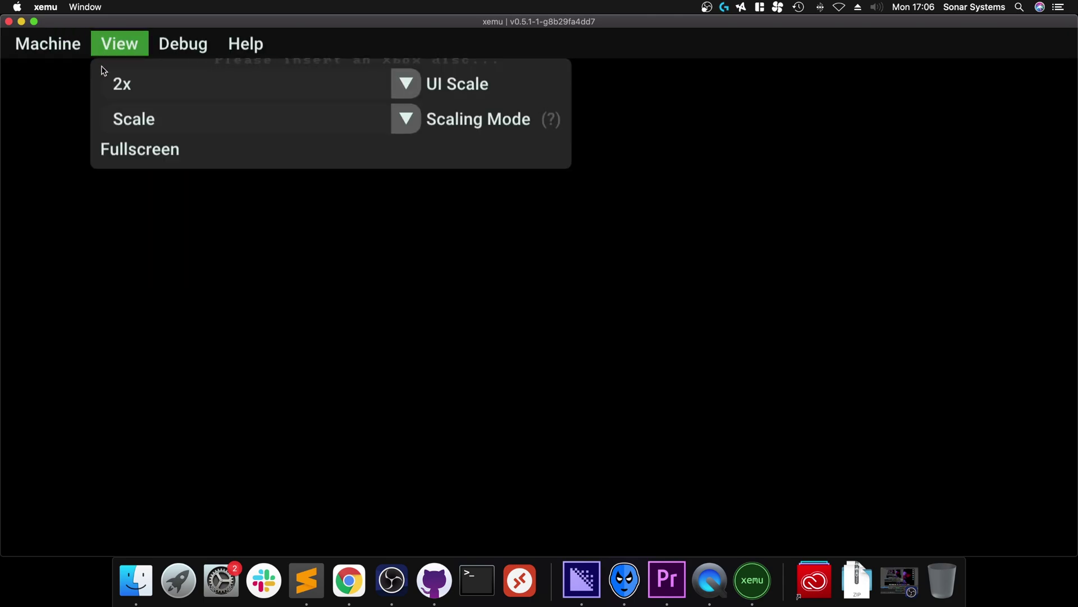
left_click(106, 73)
left_click(144, 119)
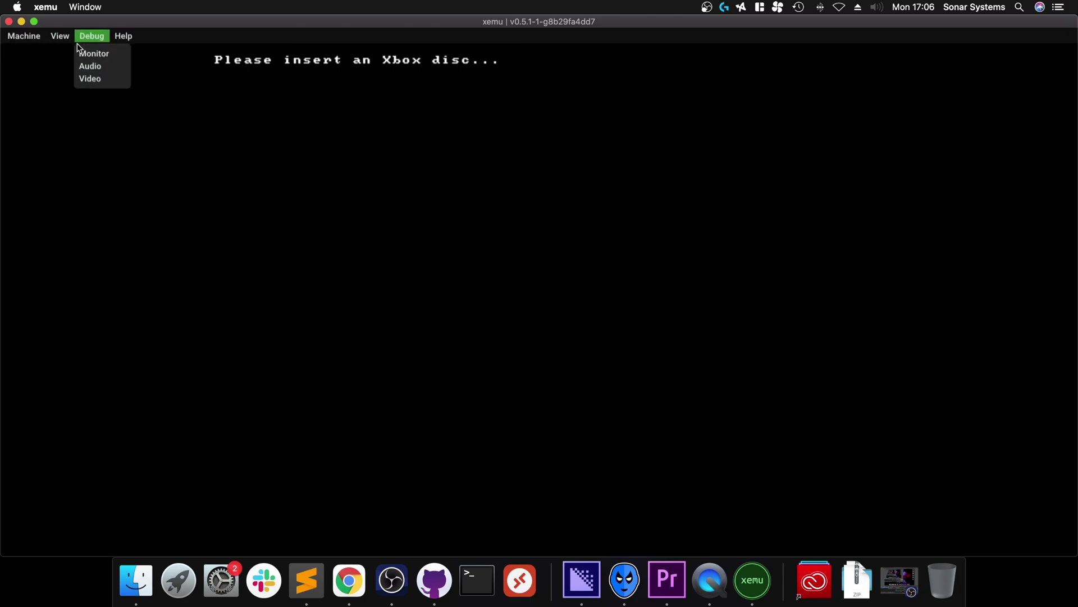
Examine the available scaling modes and the fullscreen option.
left_click(74, 72)
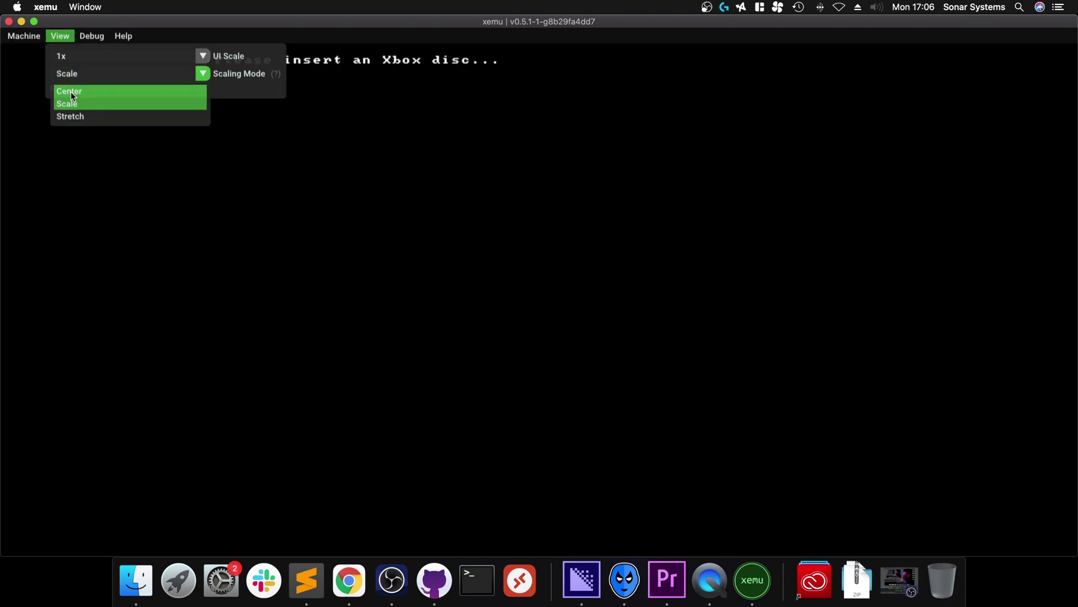
key("super+alt+f")
left_click(179, 99)
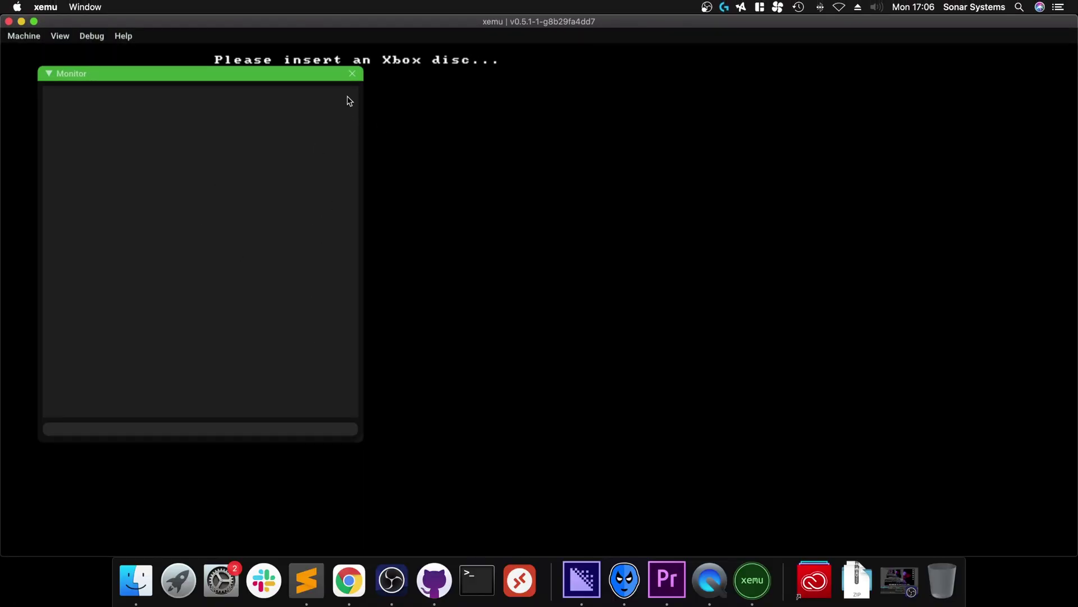
Look at the Monitor and Audio debug windows and close them.
left_click(352, 73)
left_click(92, 36)
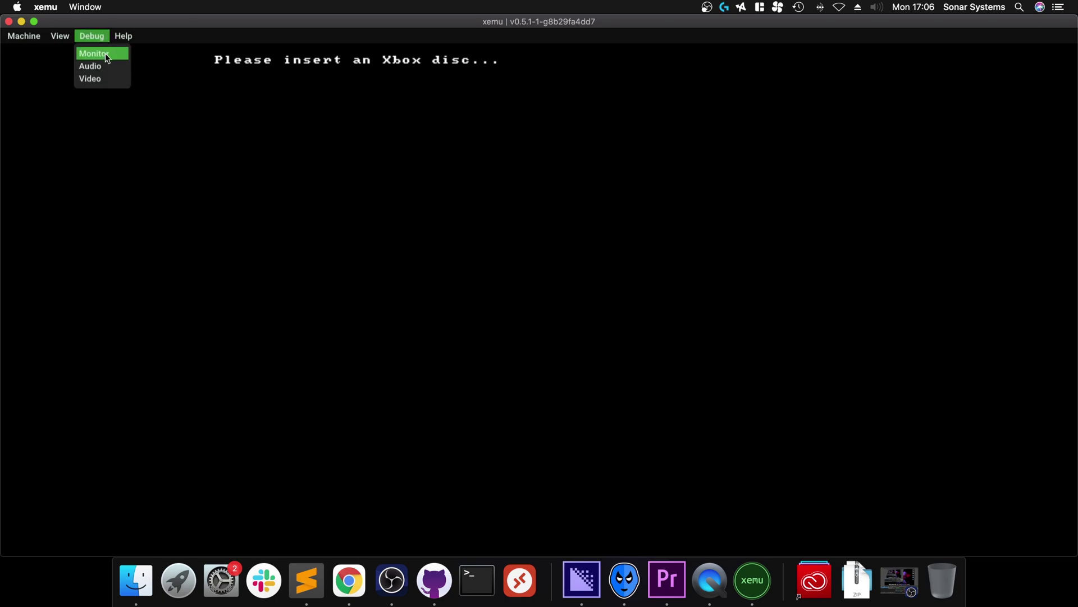
left_click(92, 67)
left_click(418, 75)
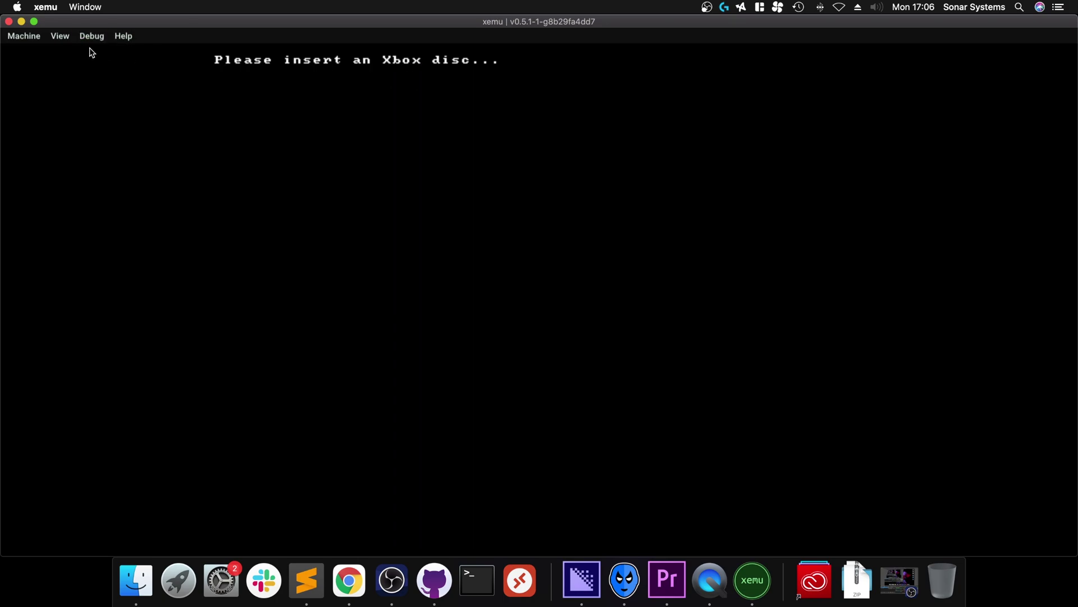
Look at the Video Debug window and the Report Compatibility form, closing each without submitting anything.
left_click(91, 36)
left_click(90, 78)
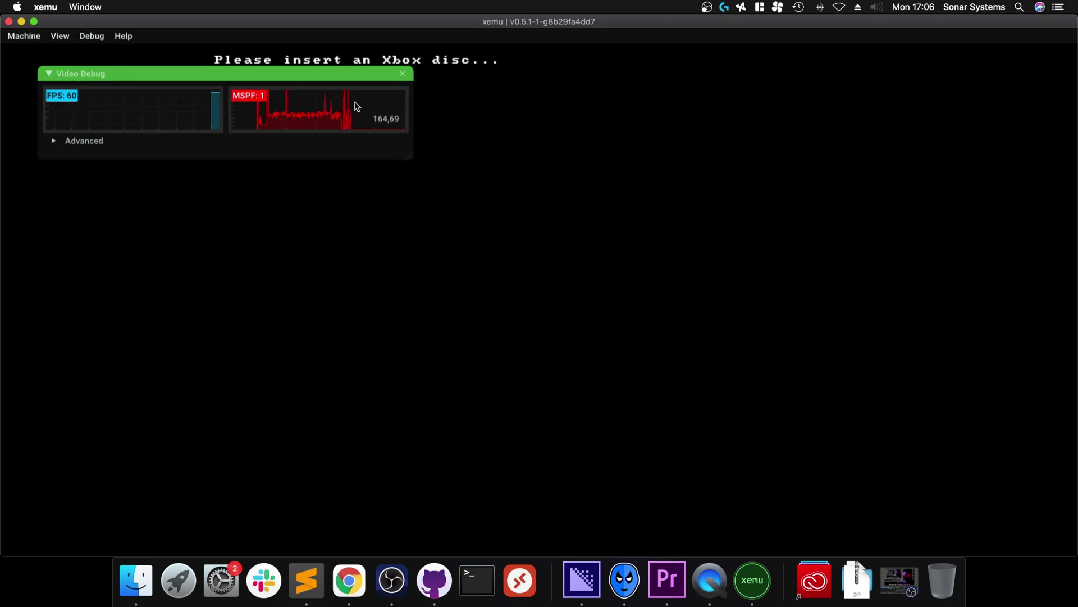
left_click(403, 73)
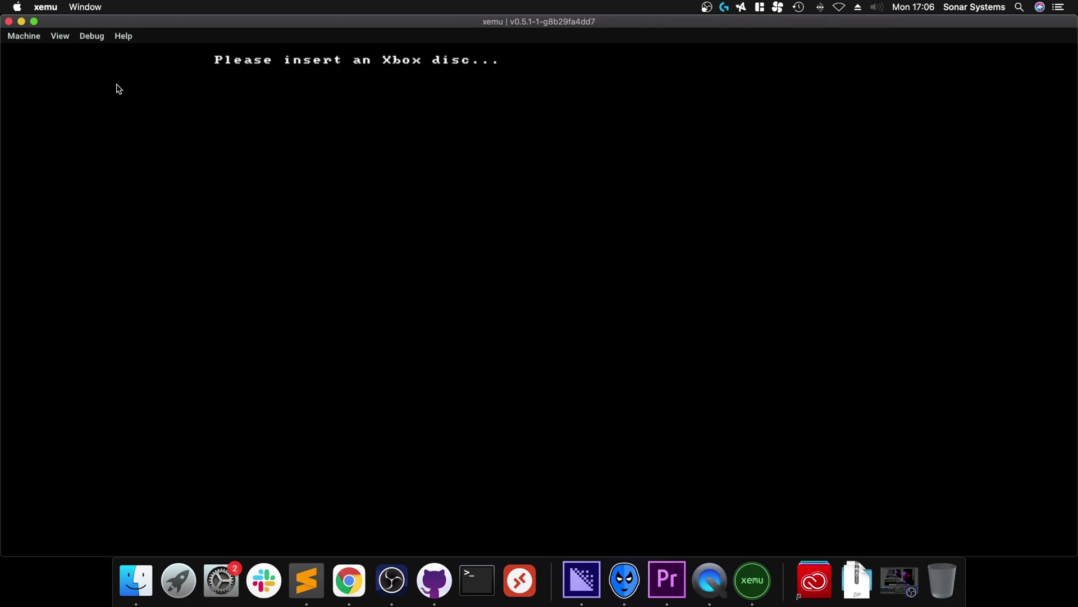
left_click(123, 36)
left_click(126, 52)
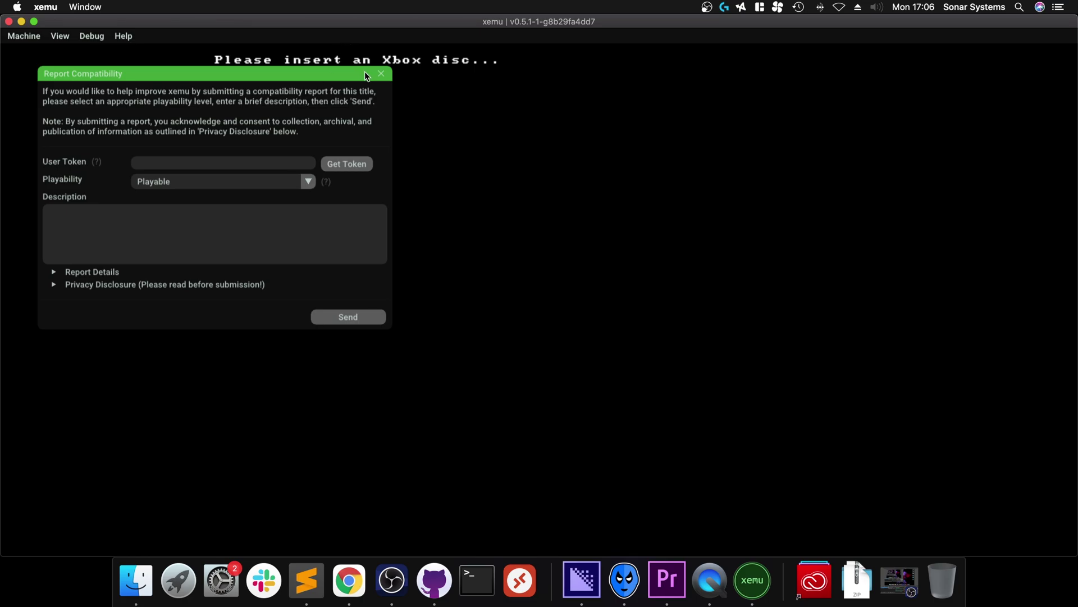
left_click(379, 73)
Load the Halo.iso disc image from the Xbox folder into the emulated machine.
left_click(10, 39)
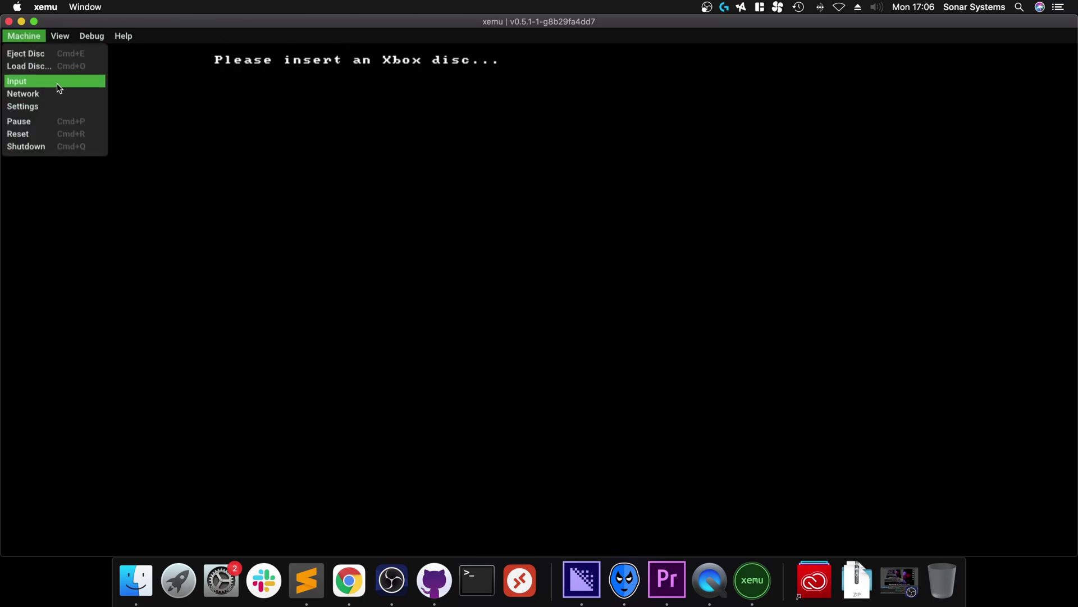
left_click(49, 67)
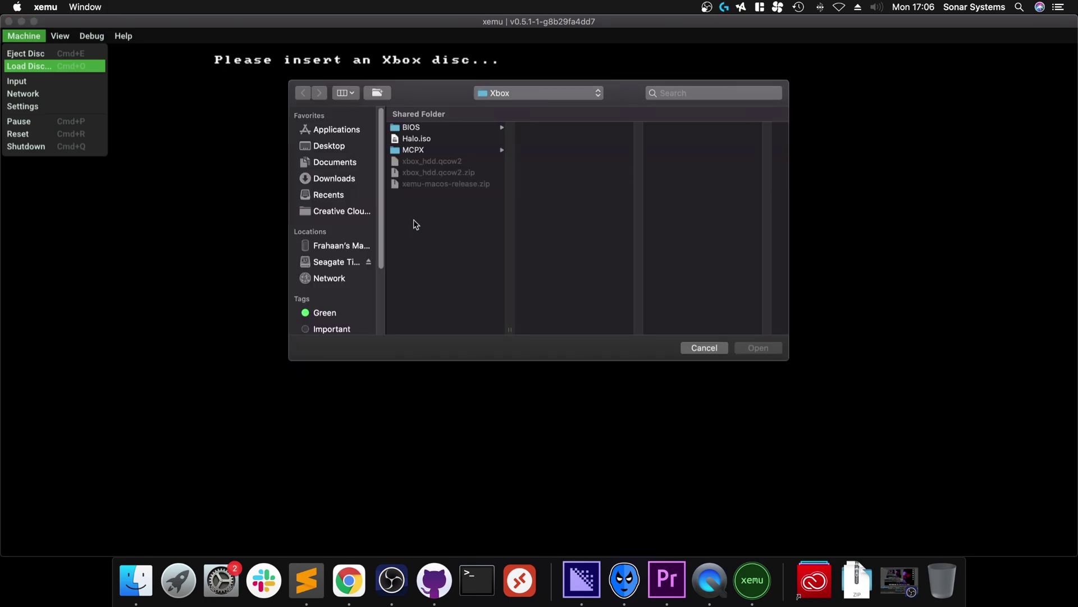
double_click(414, 139)
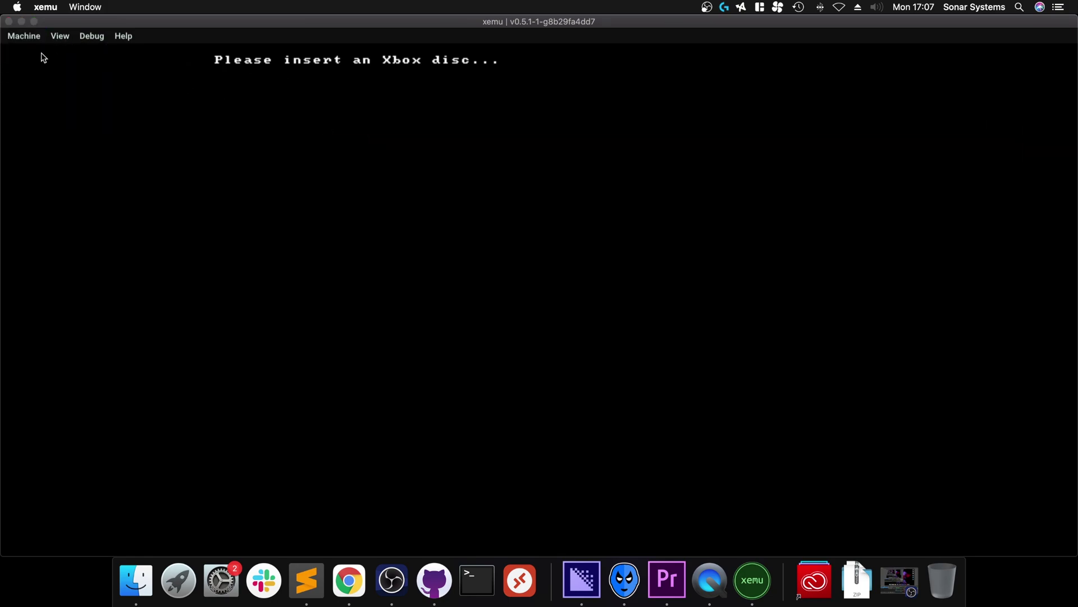
left_click(32, 37)
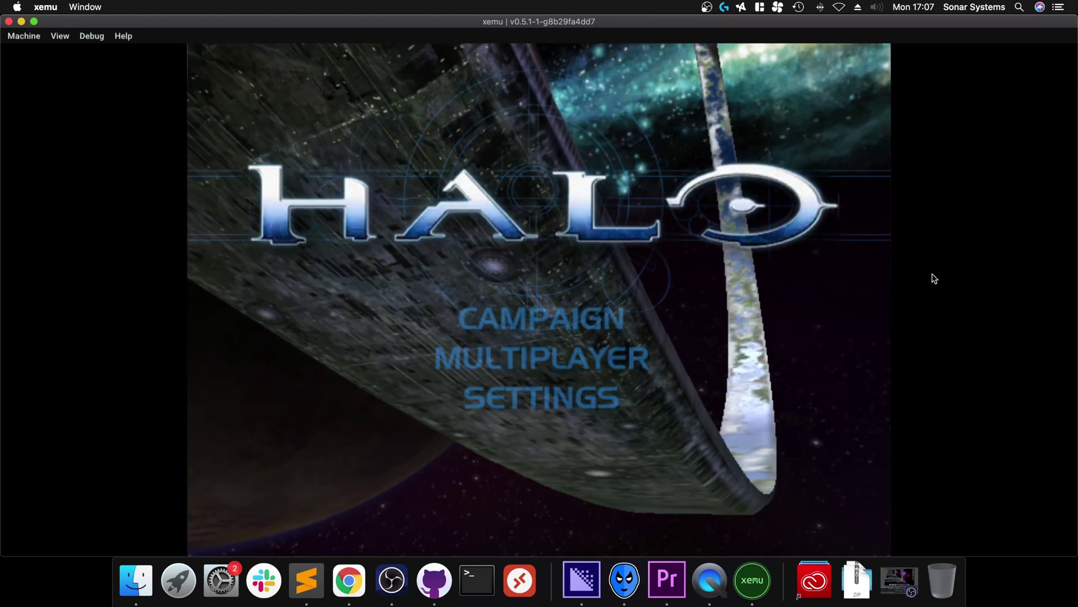
Start a campaign game from Halo's main menu.
key("Down")
key("Return")
key("Return")
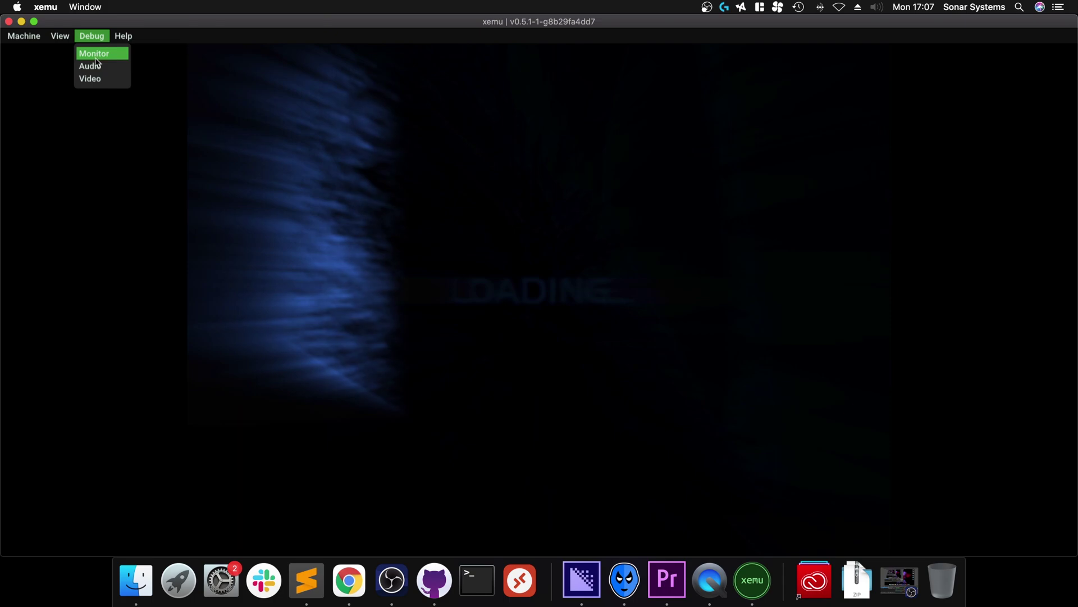
Examine the frame rate graphs and the Advanced section of the Video Debug window while the level loads.
left_click(94, 81)
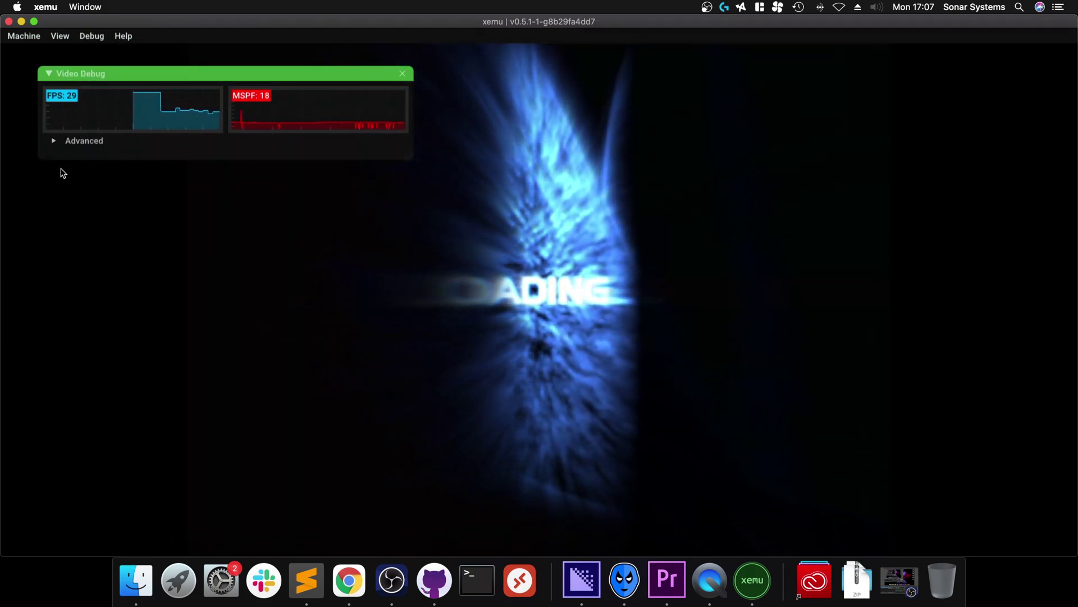
left_click(54, 141)
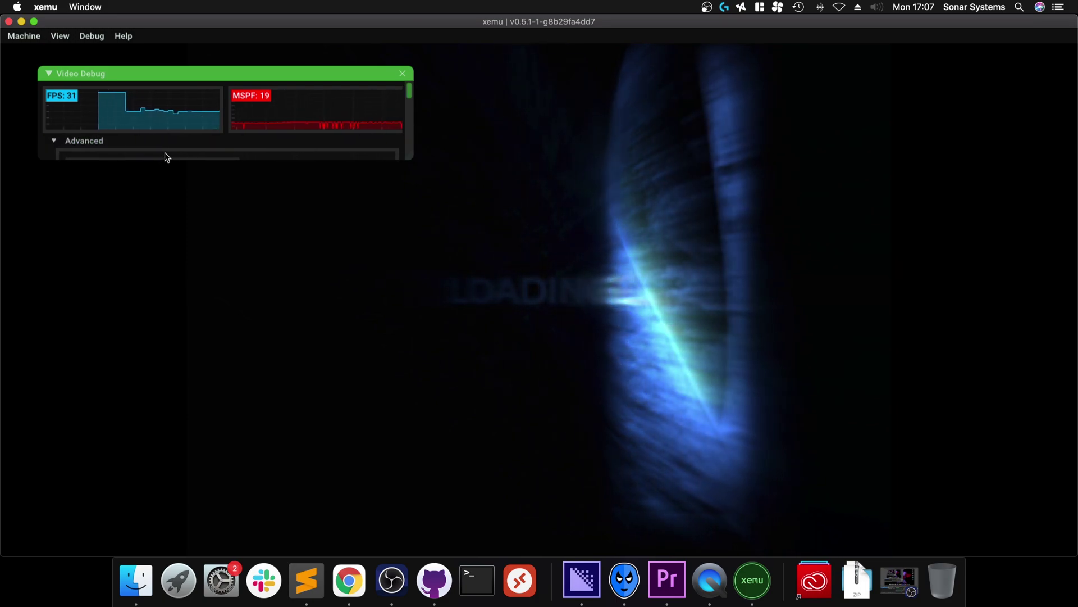
scroll(168, 147, "down", 3)
scroll(167, 142, "down", 5)
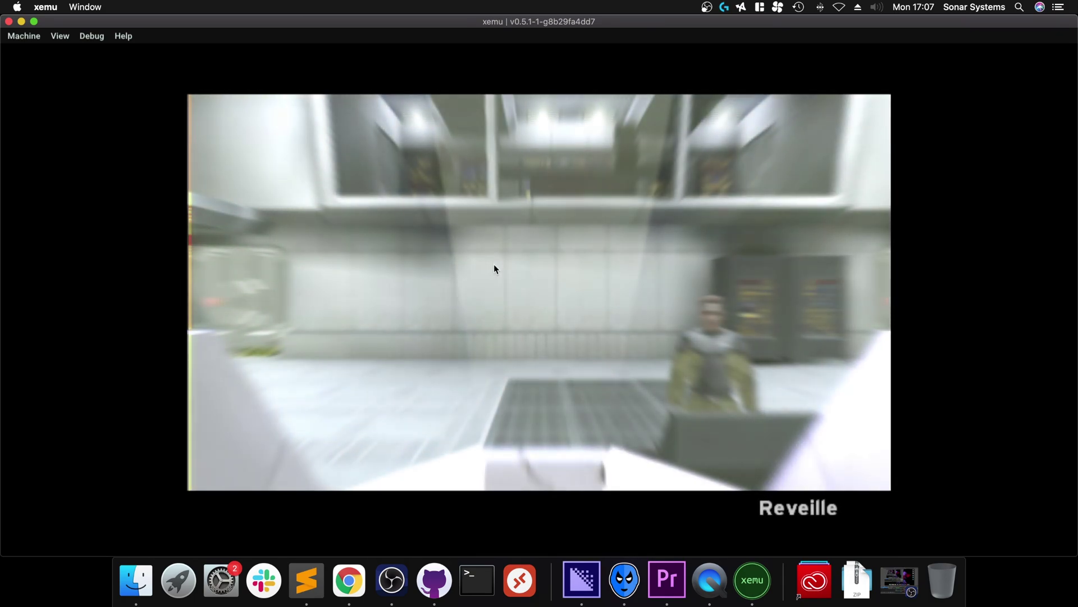
Pause the Halo mission to bring up the in-game menu with the mission objectives.
key("Return")
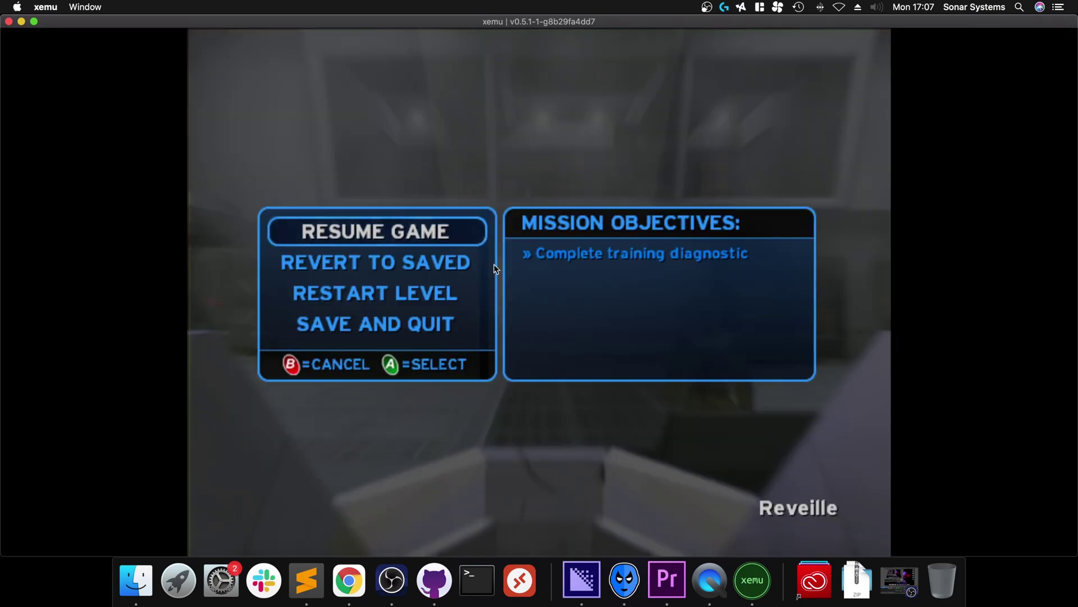